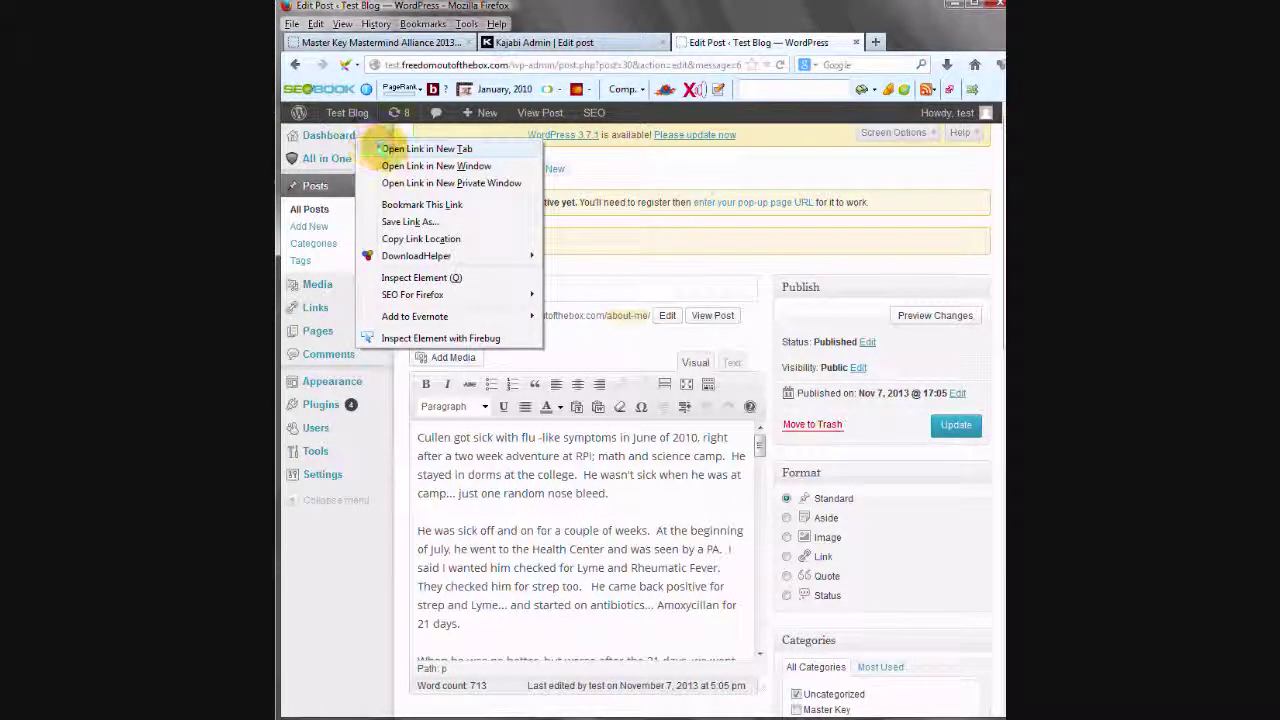
Step: Open the live Test Blog front page, showing the About me post, in a new tab
left_click(426, 148)
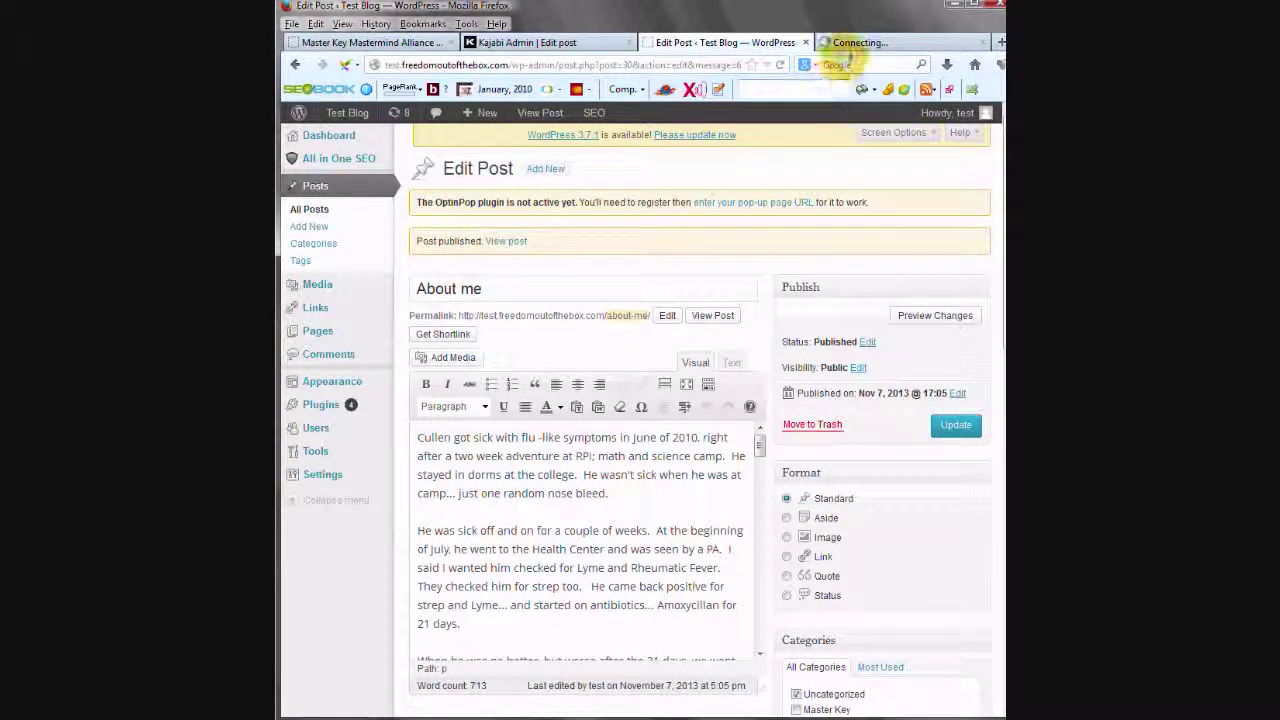
left_click(846, 45)
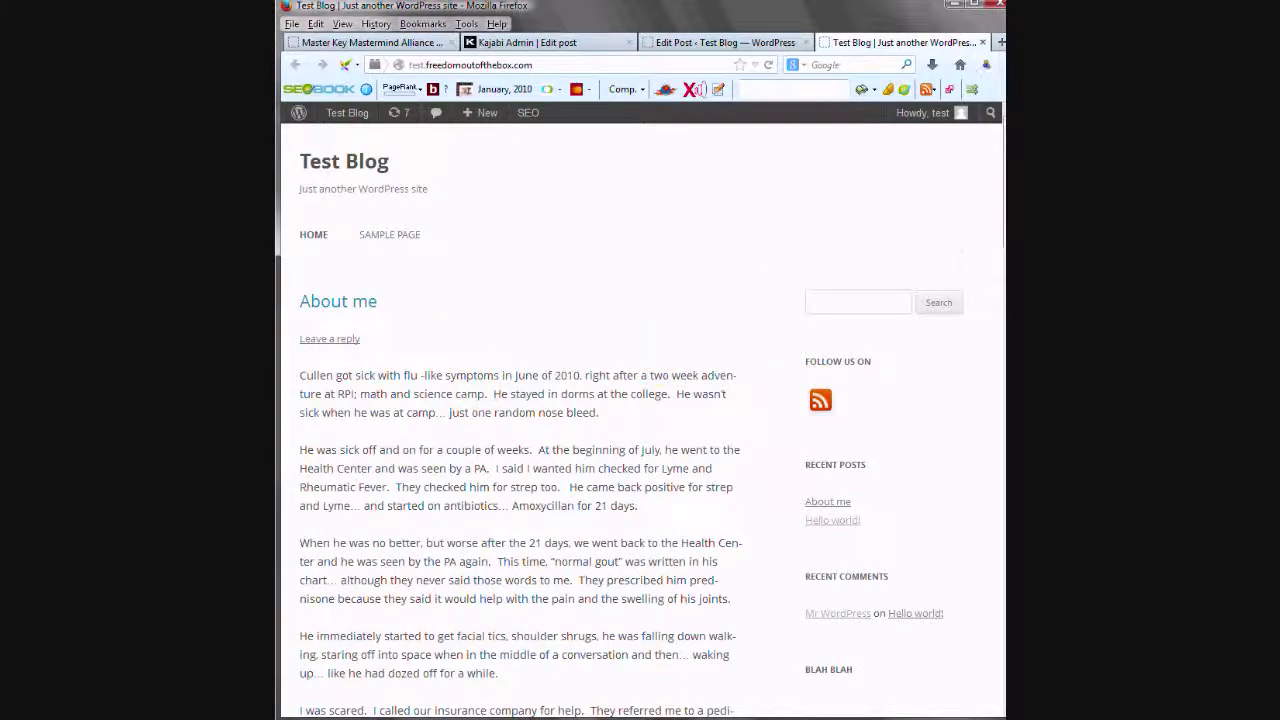
left_click_drag(998, 218, 803, 209)
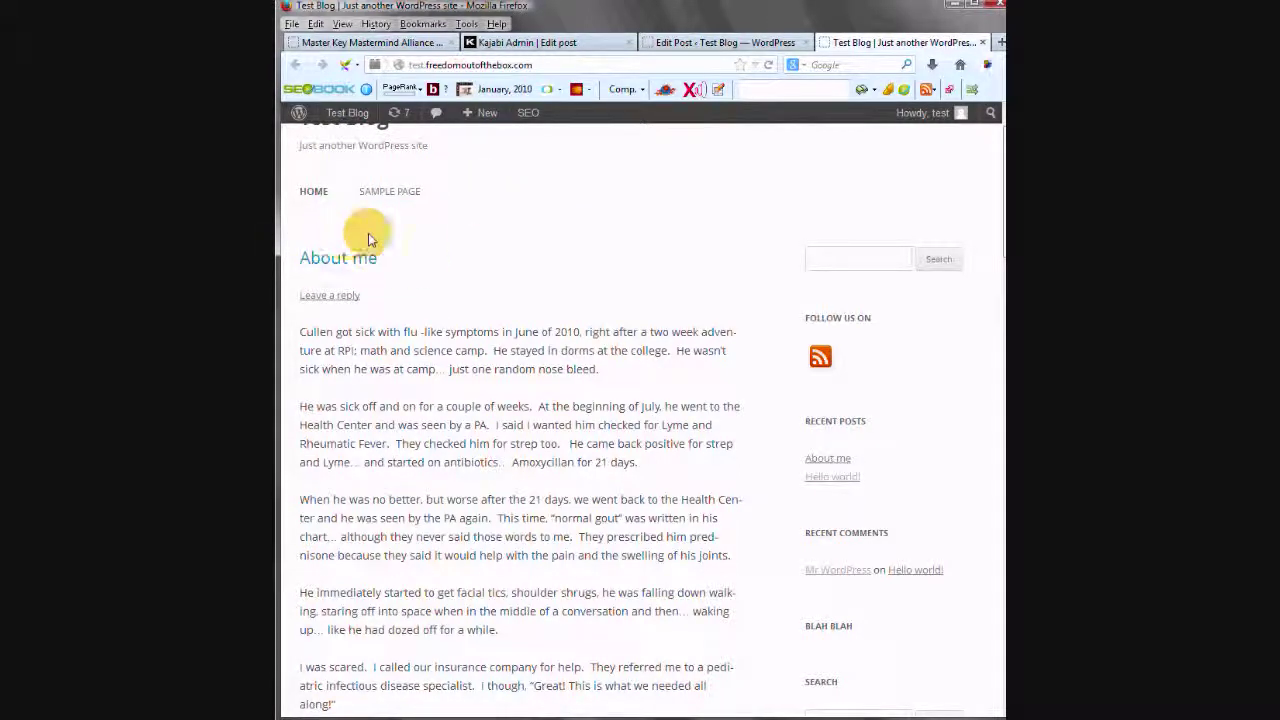
left_click(698, 46)
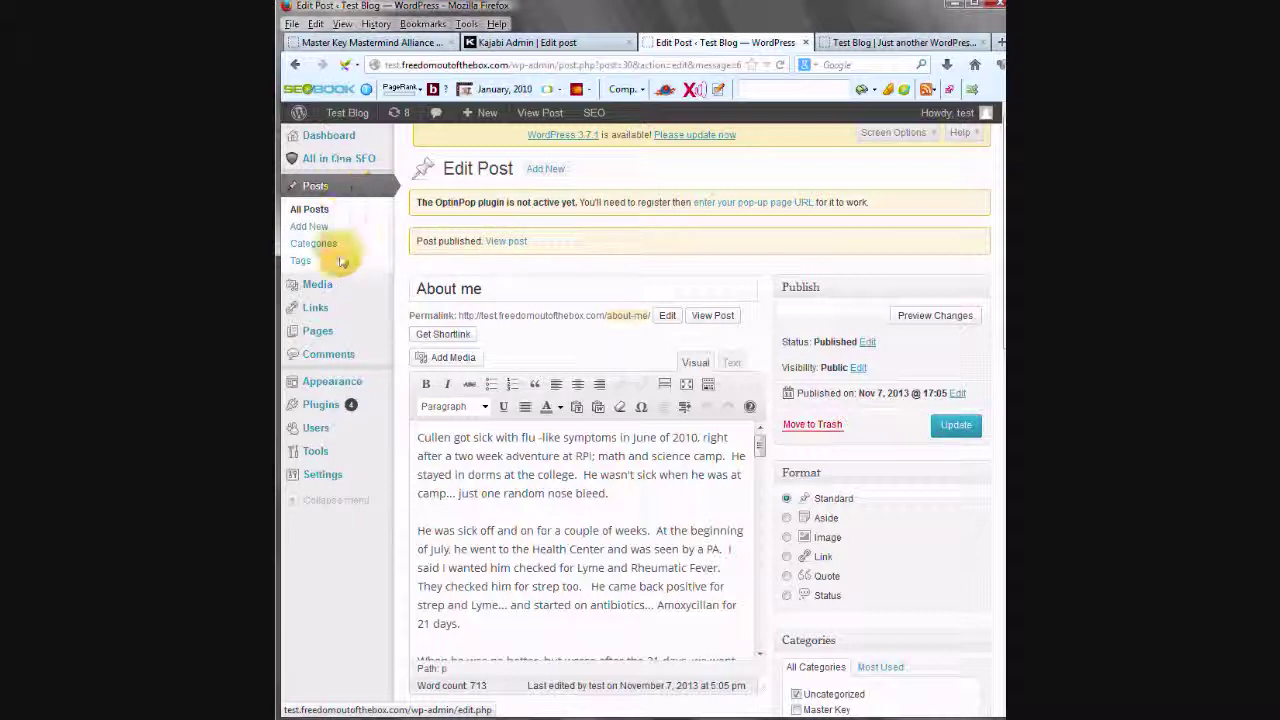
Step: Return to the published About me post's Edit Post screen, with the Pages menu in view
mouse_move(326, 334)
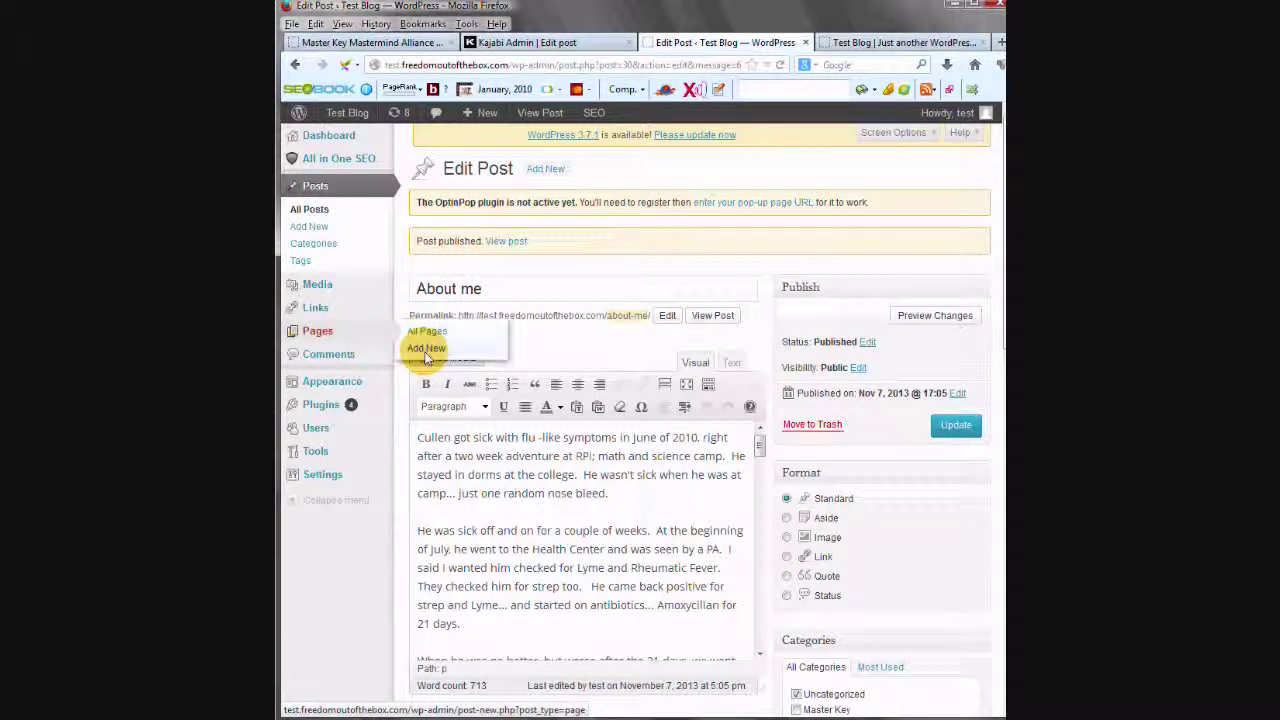
Step: Open Pages > Add New in a separate tab and switch to the blank page editor
right_click(427, 358)
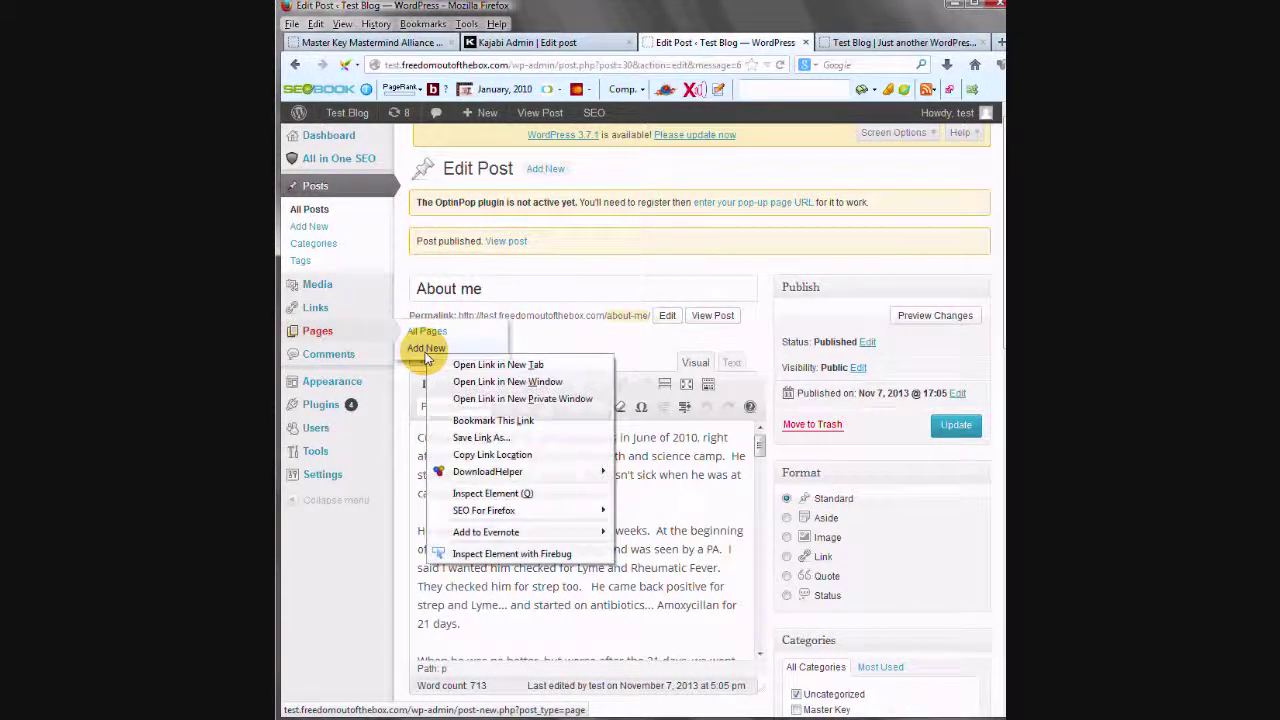
left_click(475, 365)
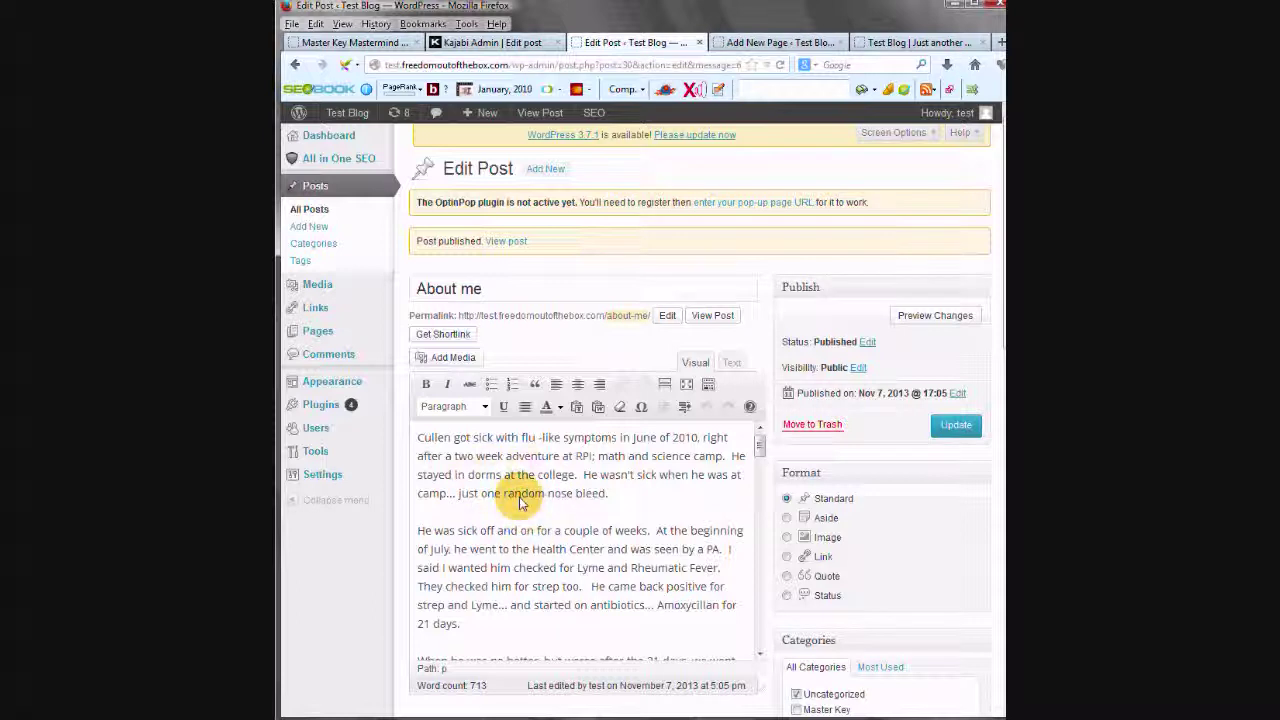
left_click(772, 43)
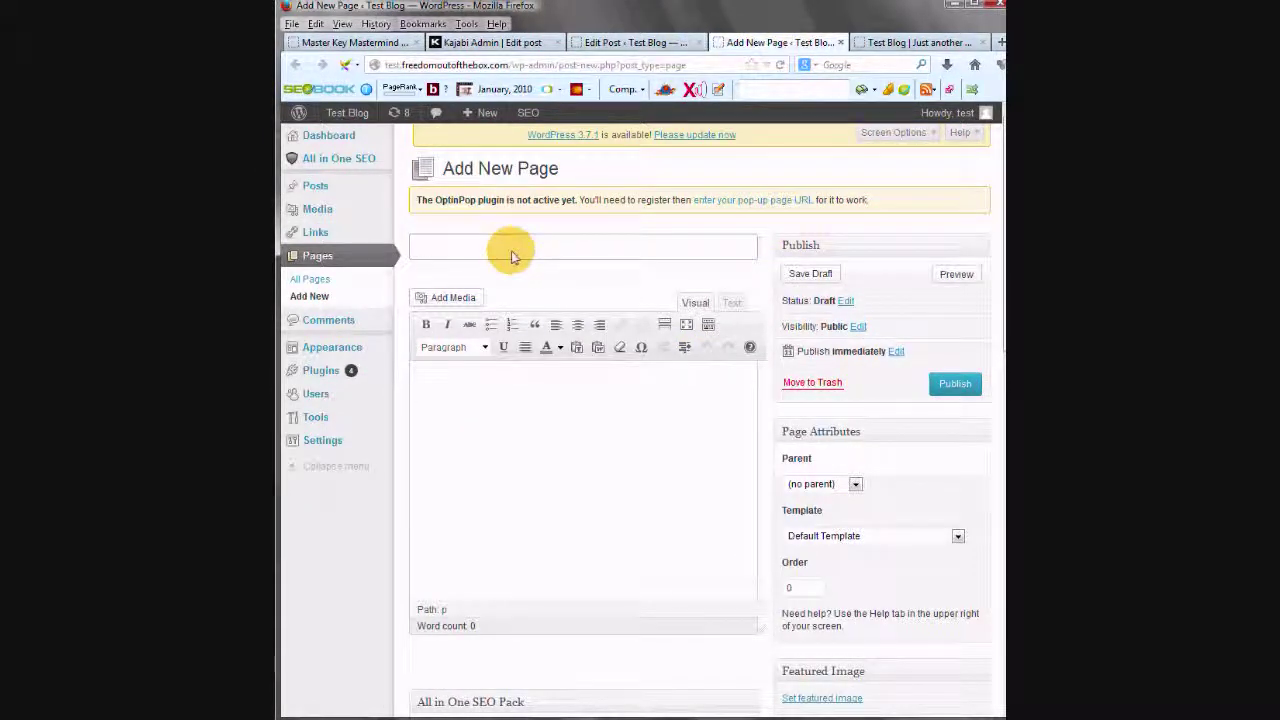
Step: Title the new page 'About Me' and go back to the About me post editor
type("About Me")
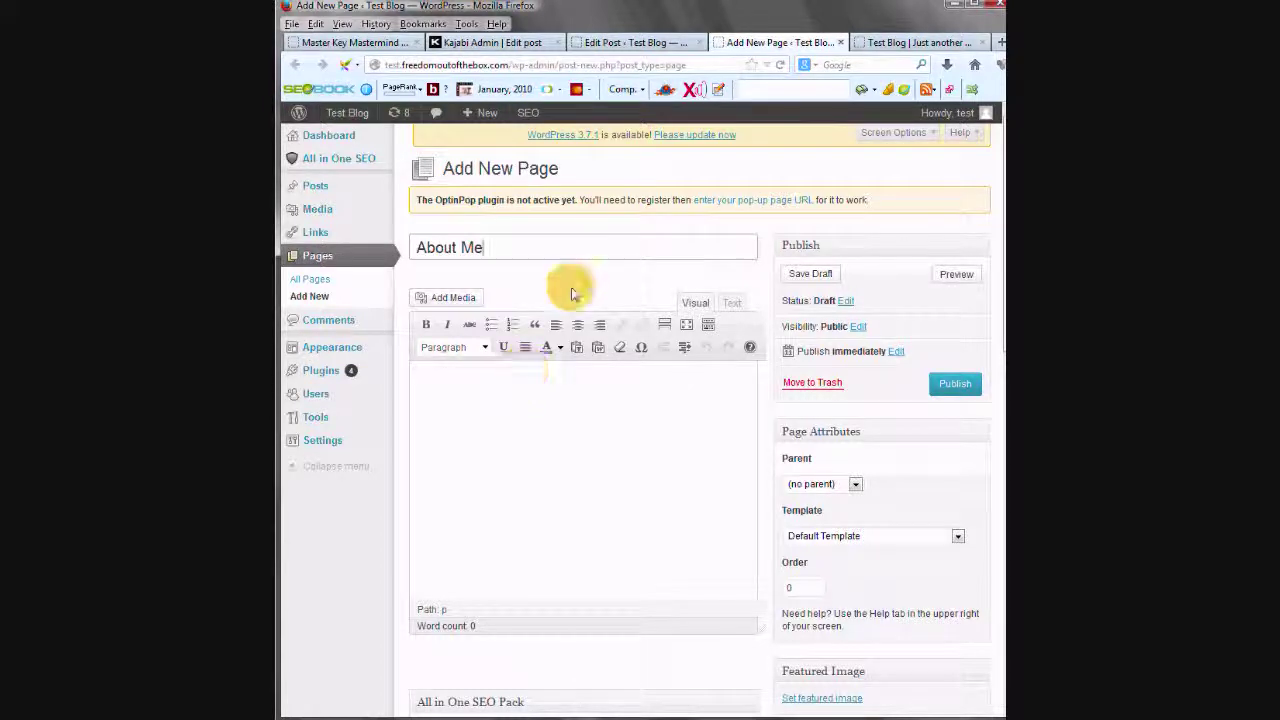
left_click(630, 42)
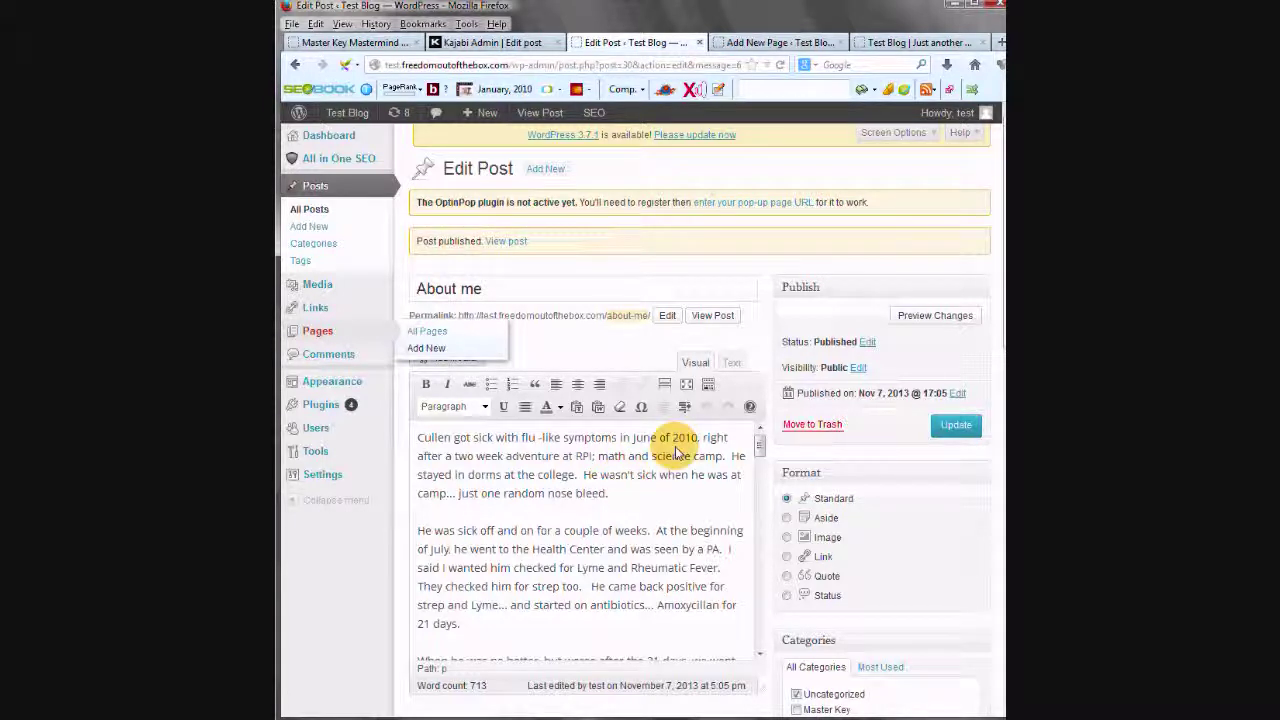
Step: Copy all of the About me post's raw HTML from the Text editor
left_click(731, 364)
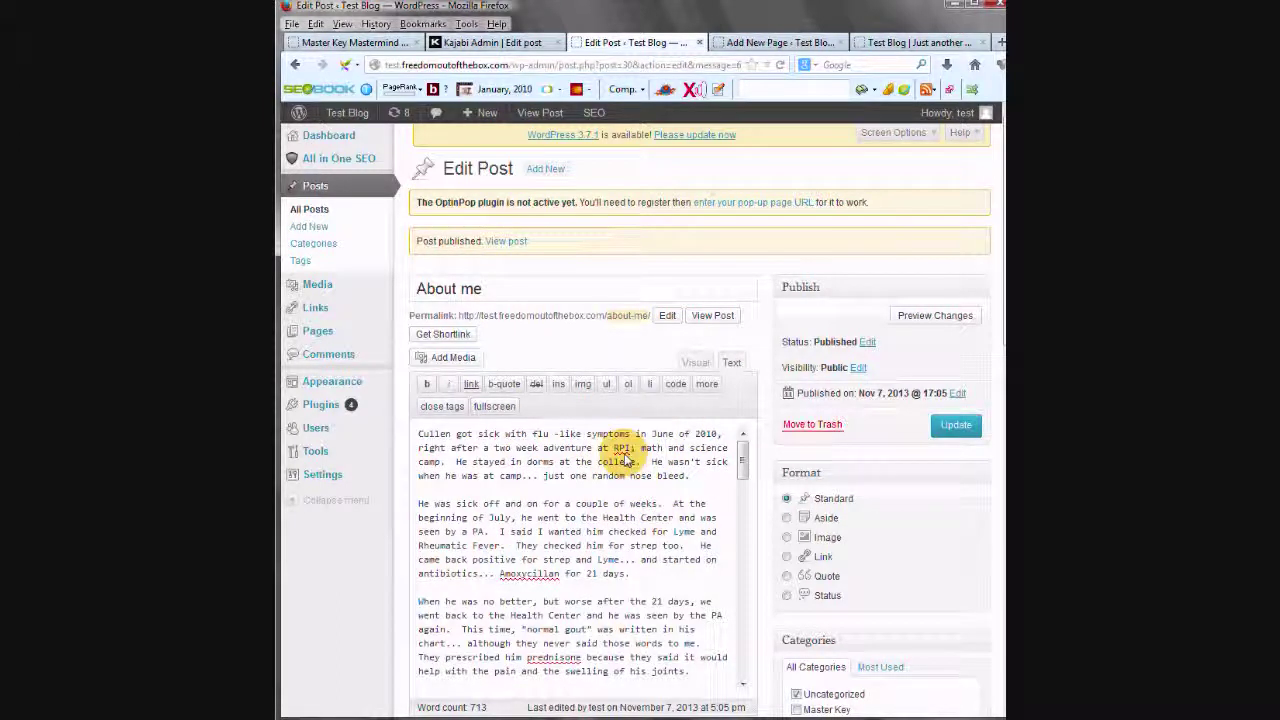
key("ctrl+a")
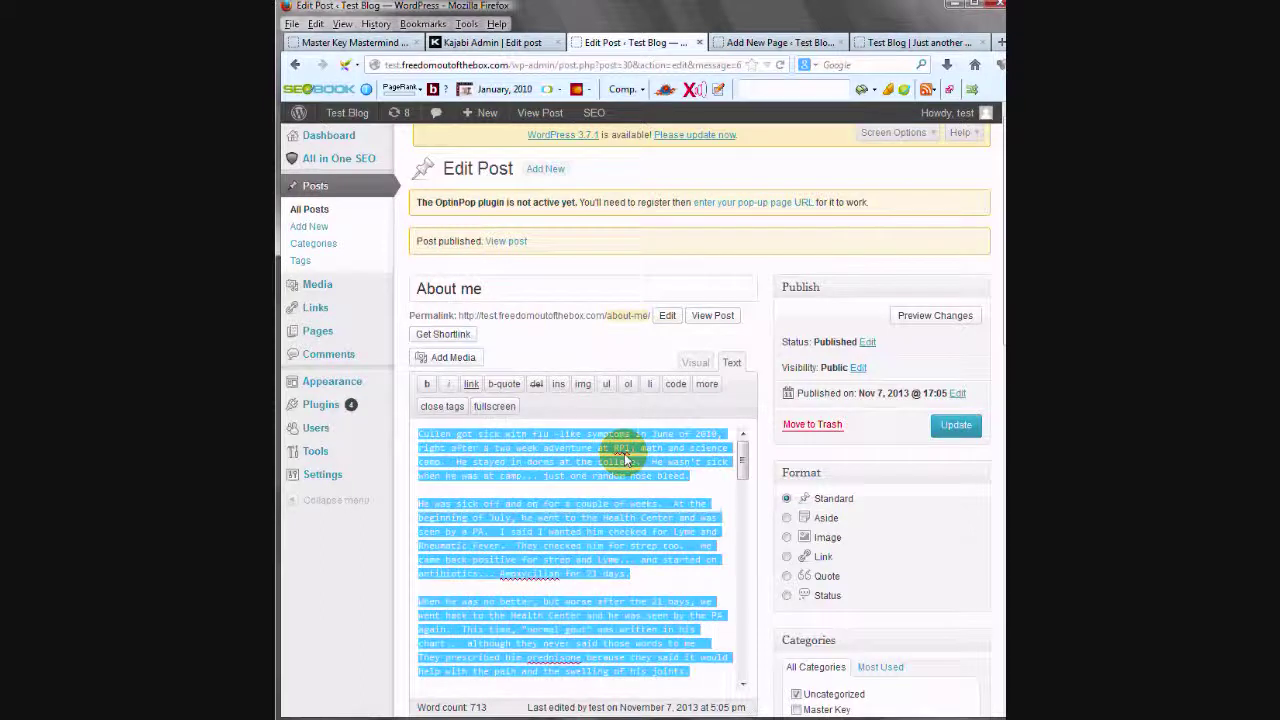
right_click(690, 440)
left_click(737, 540)
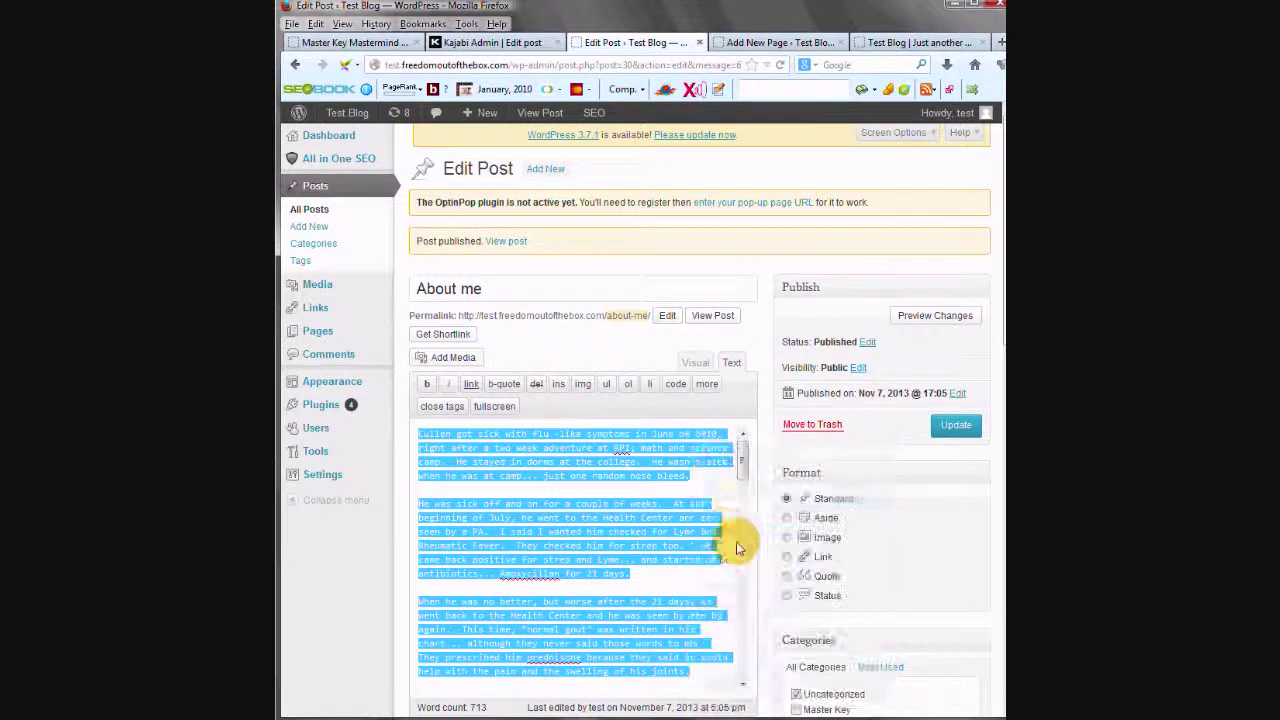
right_click(668, 468)
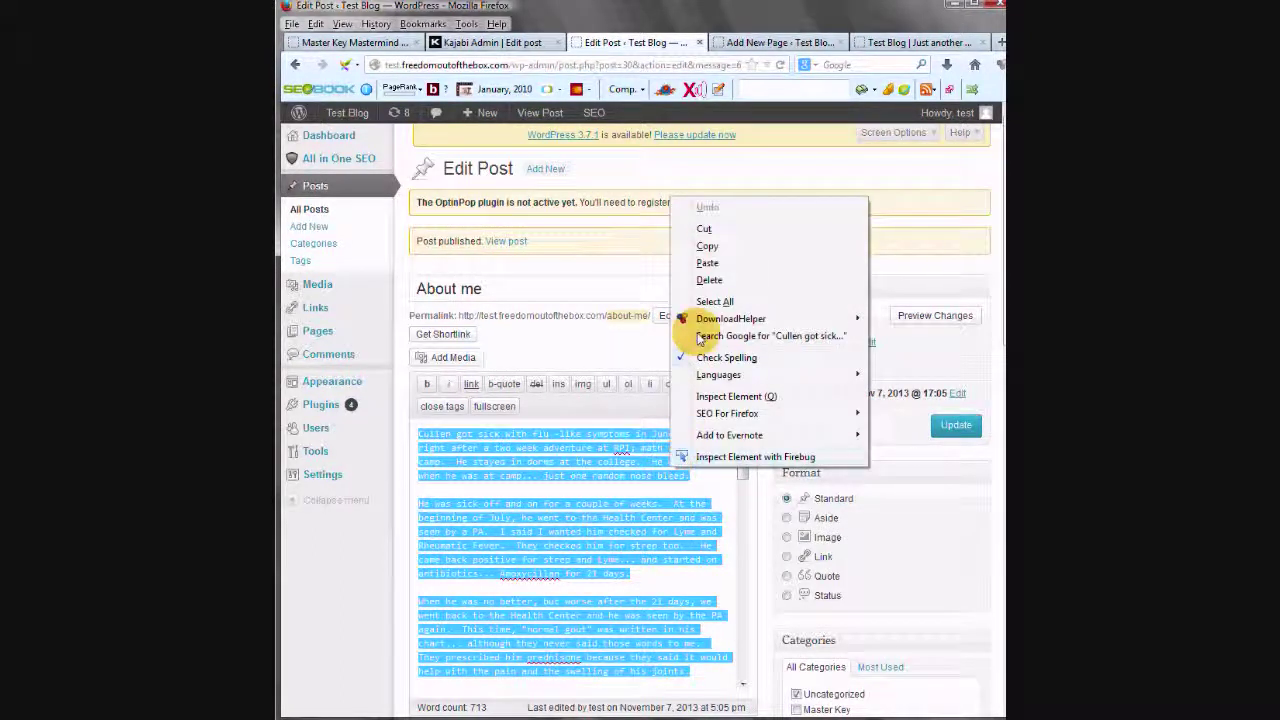
left_click(702, 246)
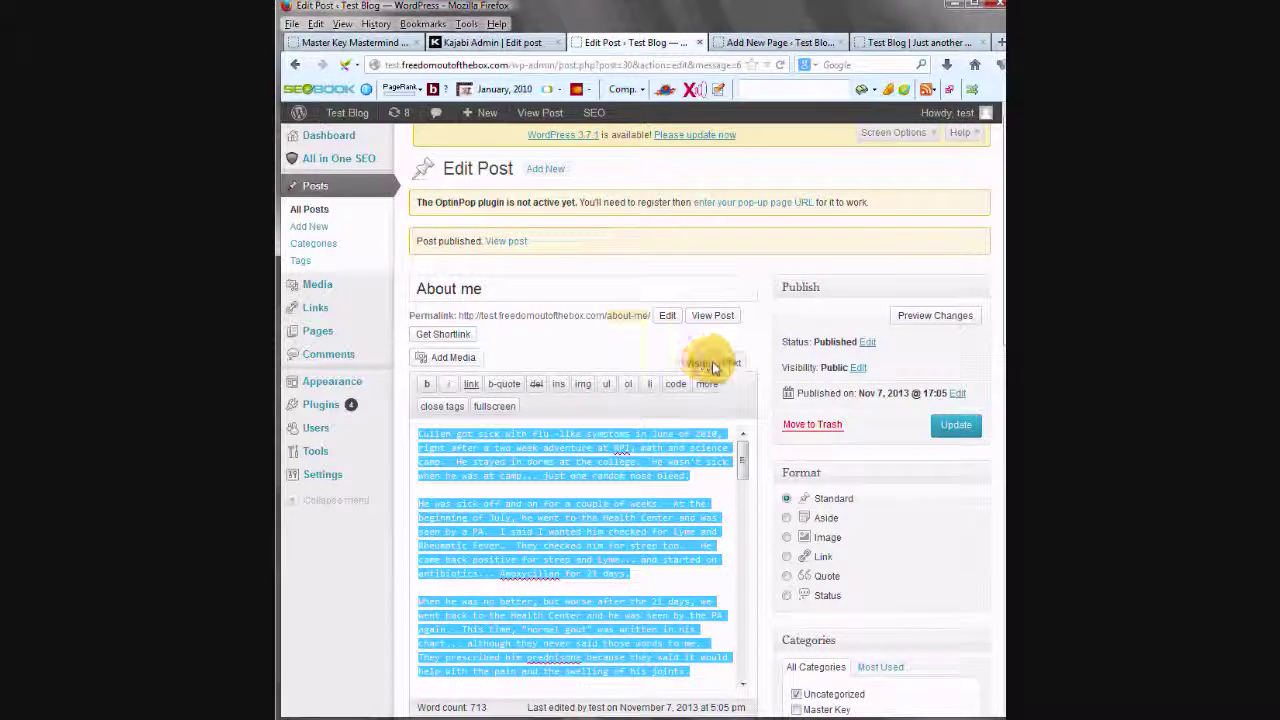
left_click(750, 43)
Step: Paste the copied About me story into the new page's body
left_click(548, 385)
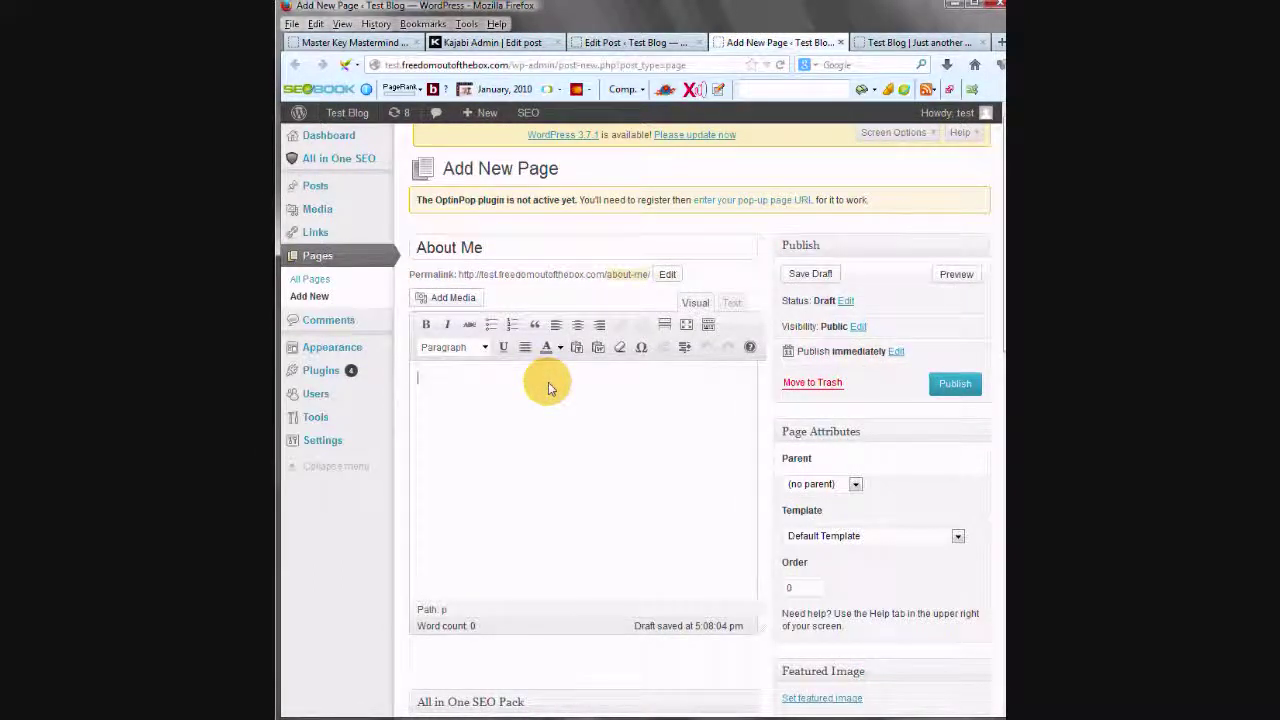
key("ctrl+v")
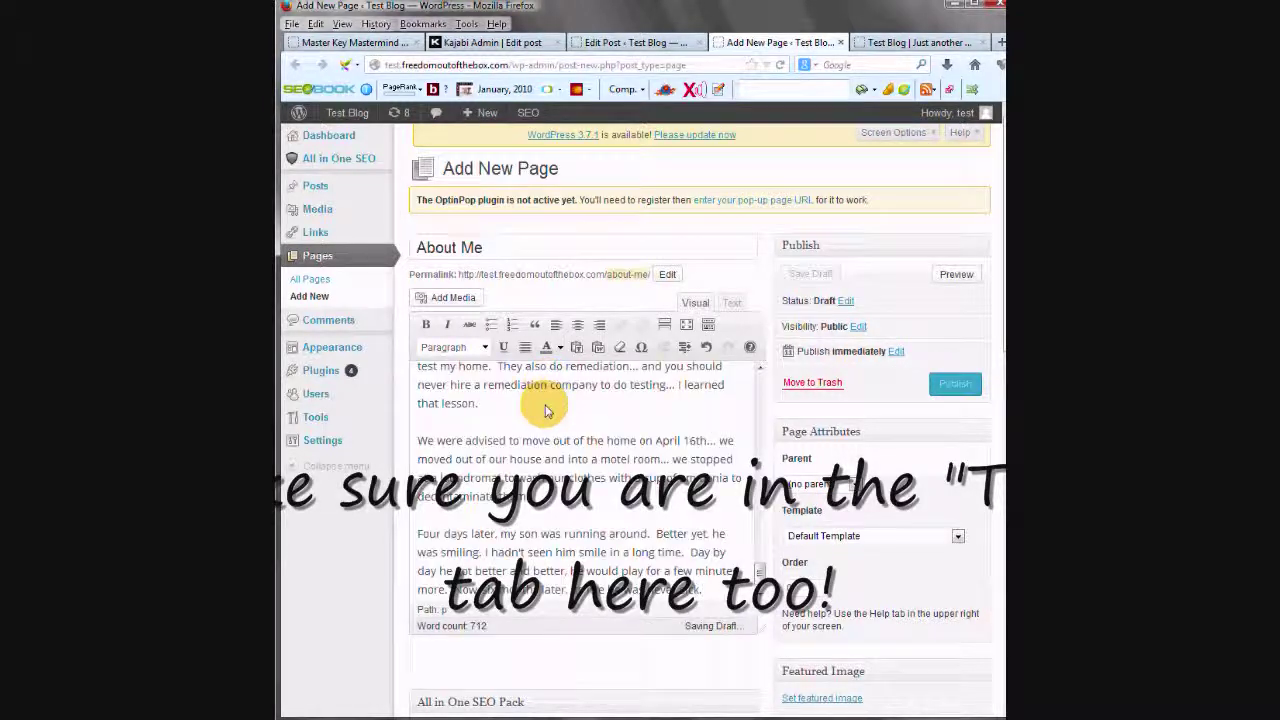
right_click(545, 410)
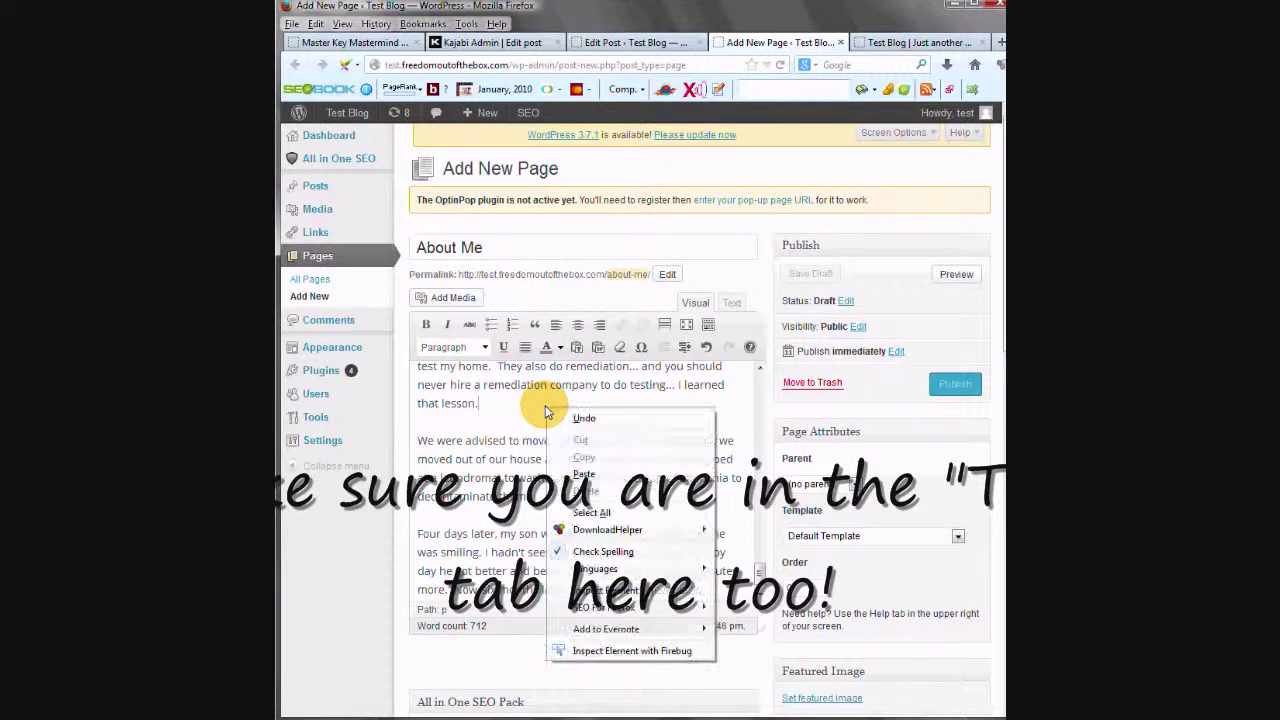
left_click(509, 402)
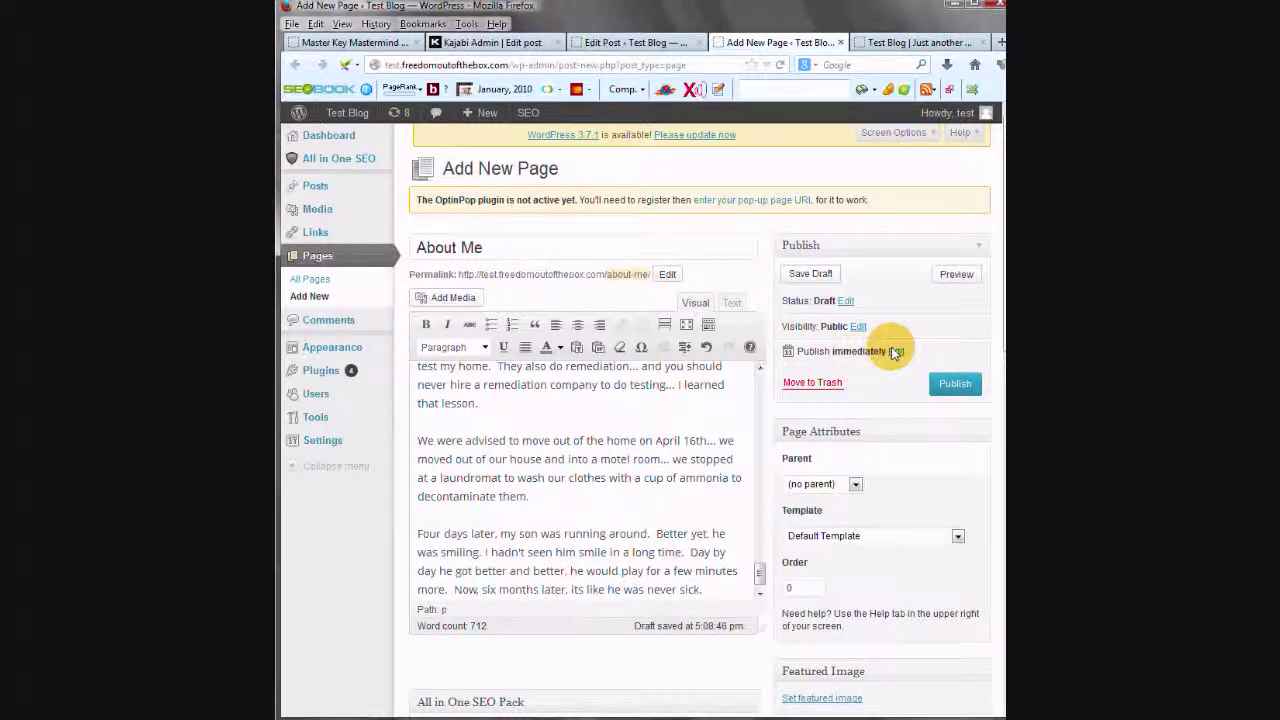
Step: Backdate the page to 10 October 2013 and publish it
left_click(895, 352)
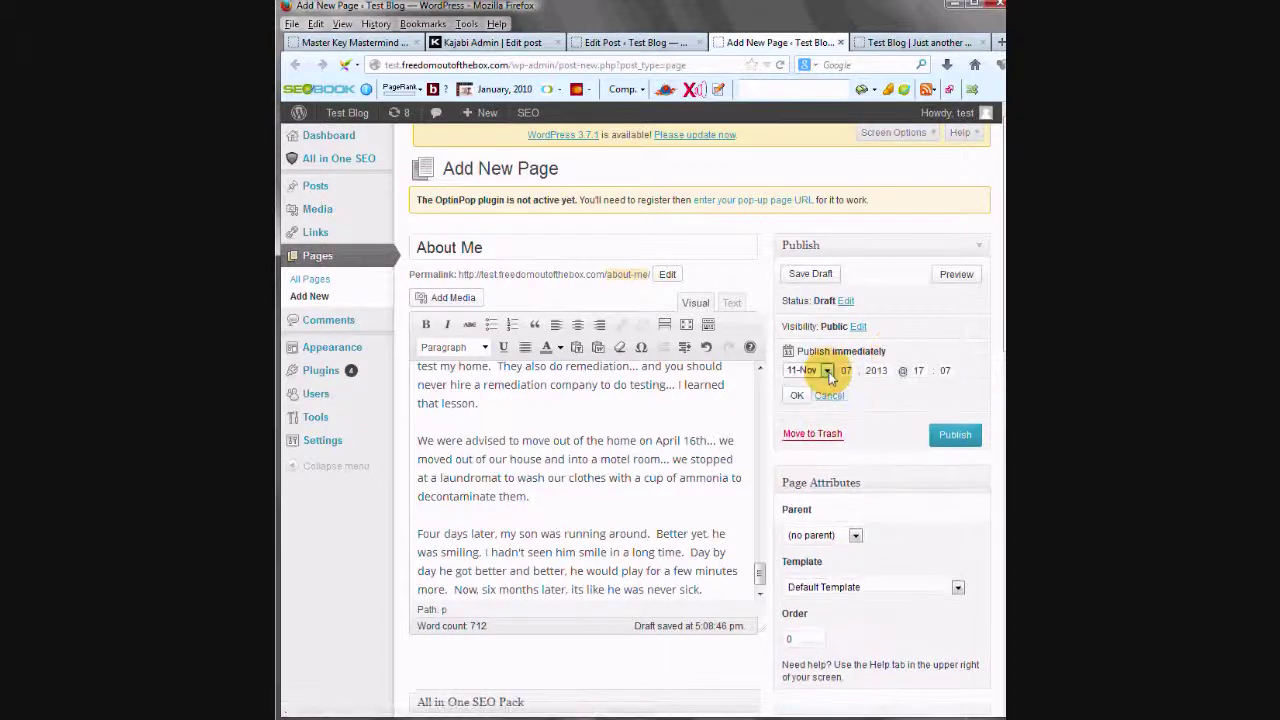
left_click(827, 371)
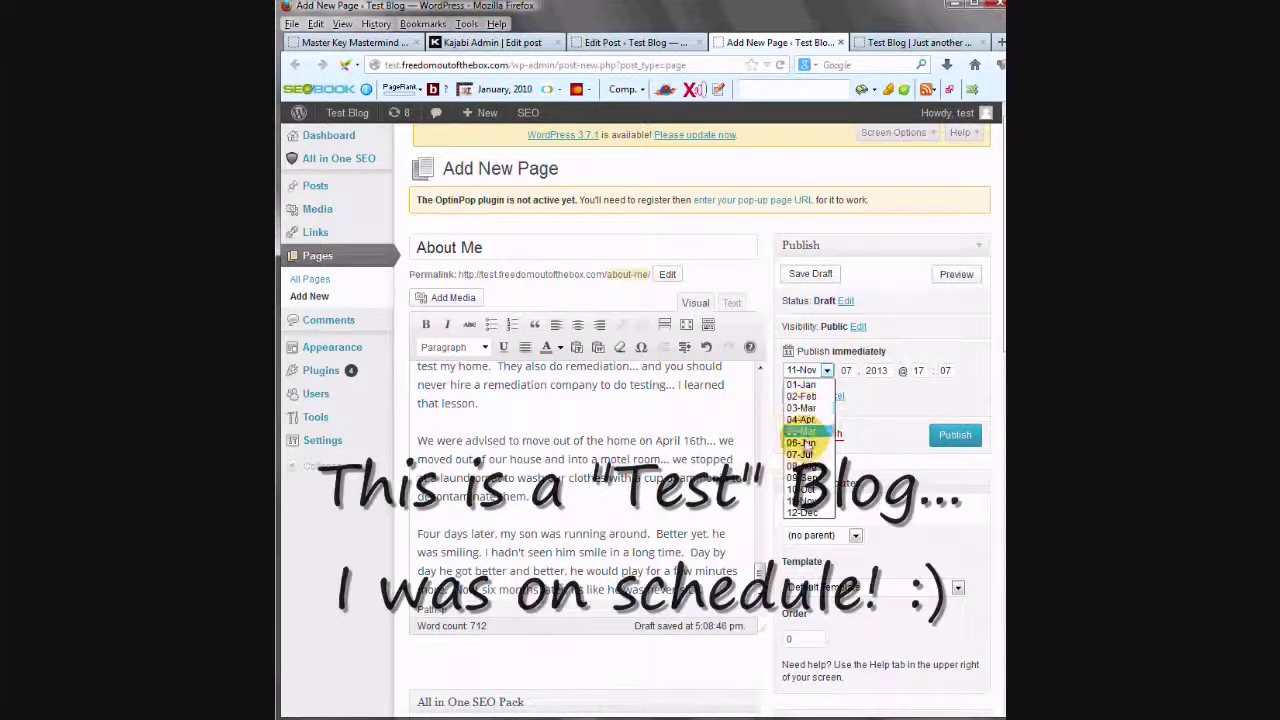
left_click(802, 488)
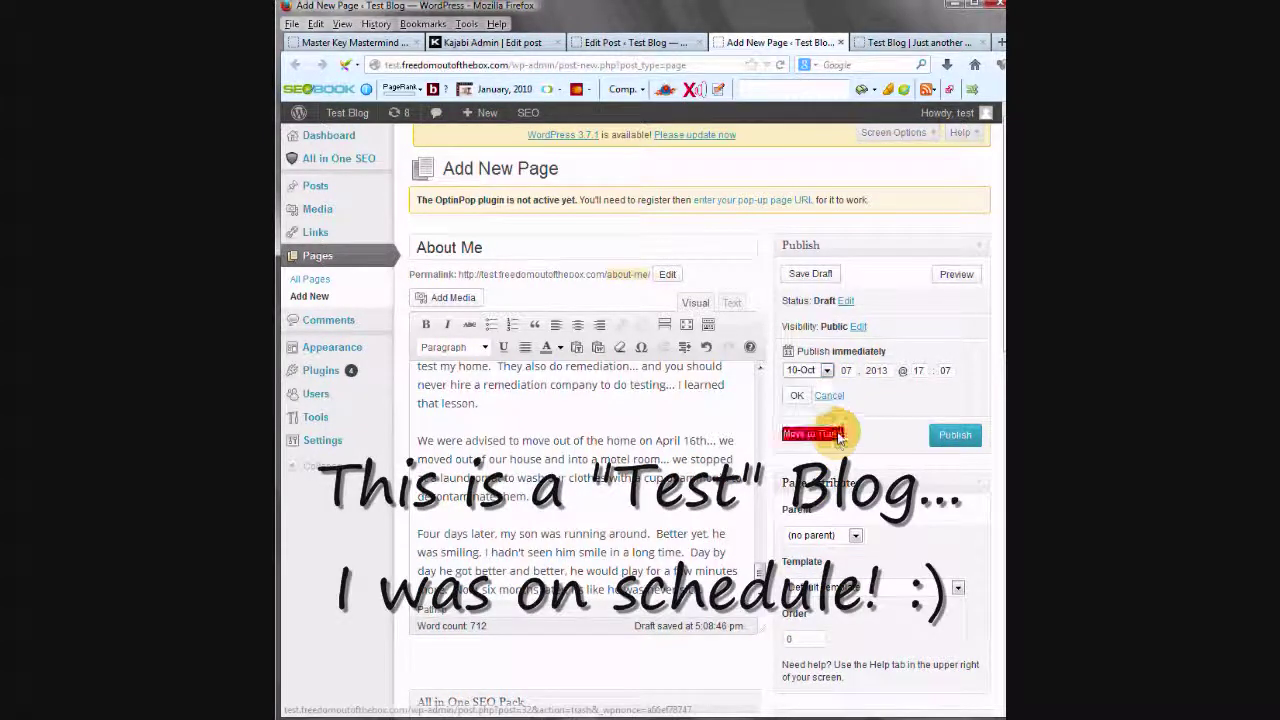
double_click(850, 371)
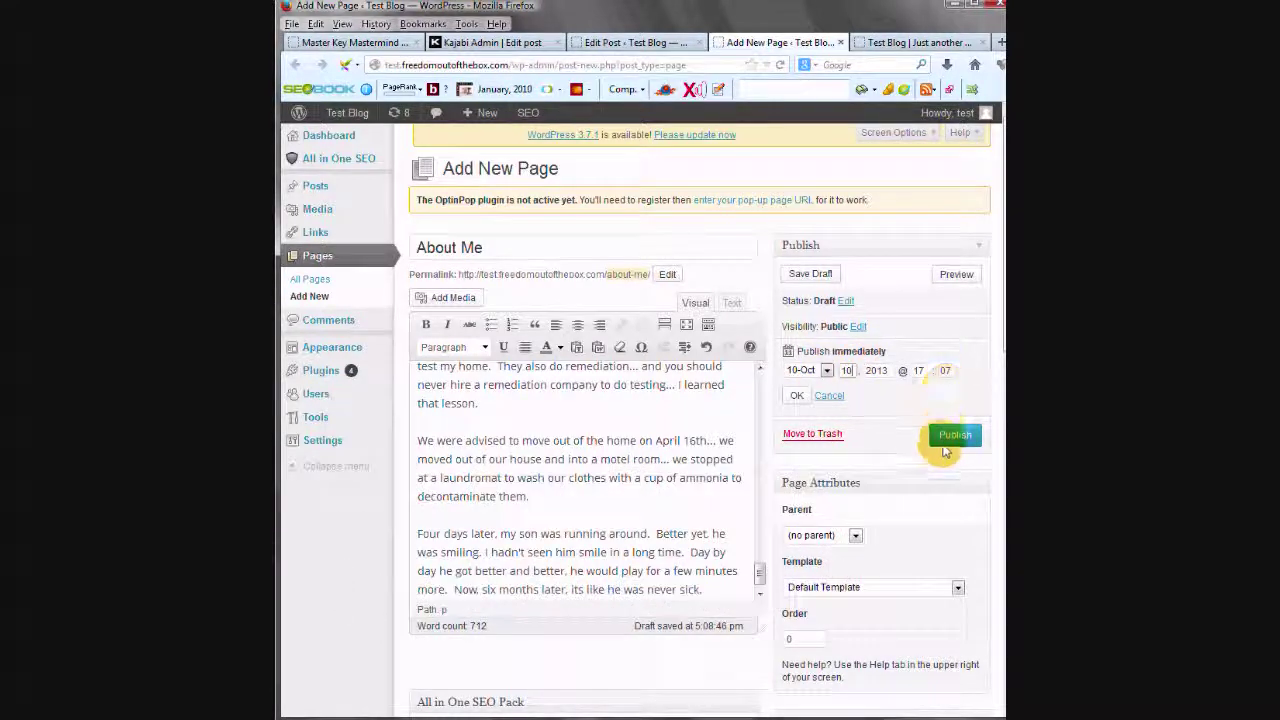
left_click(952, 442)
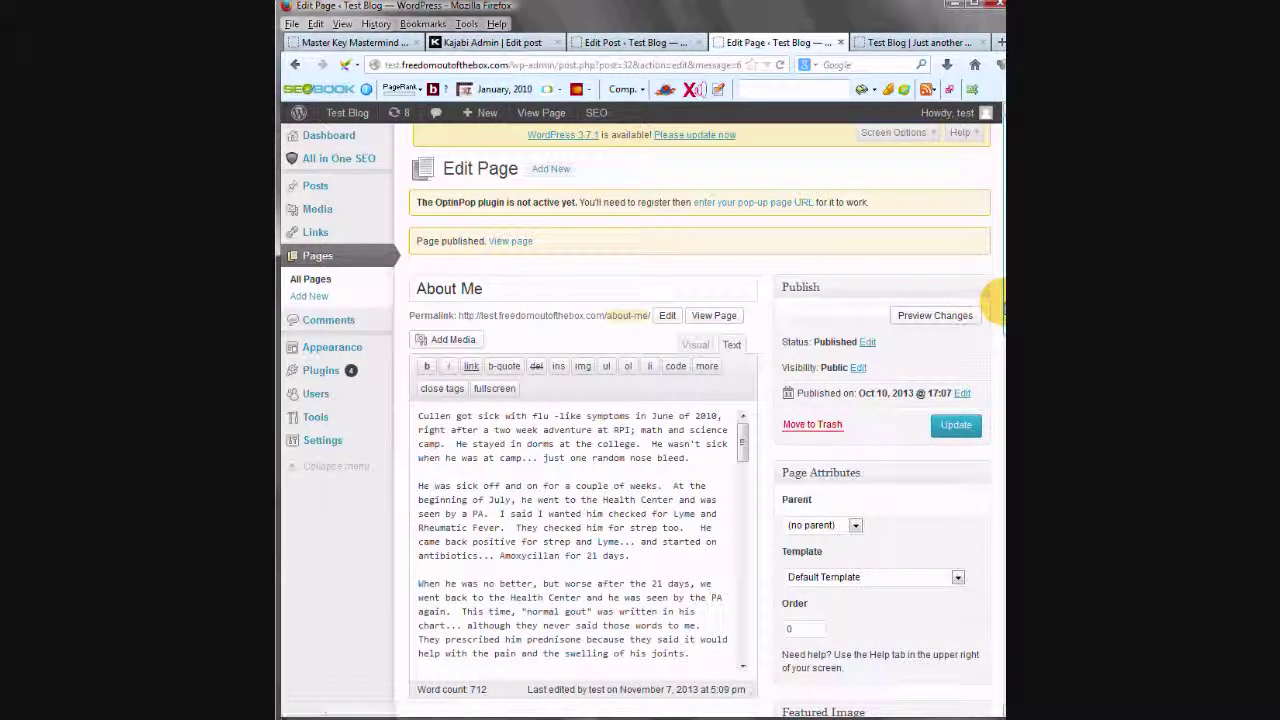
Step: Enter 'About' followed by the author's name as the page's All in One SEO title
left_click_drag(997, 293, 988, 480)
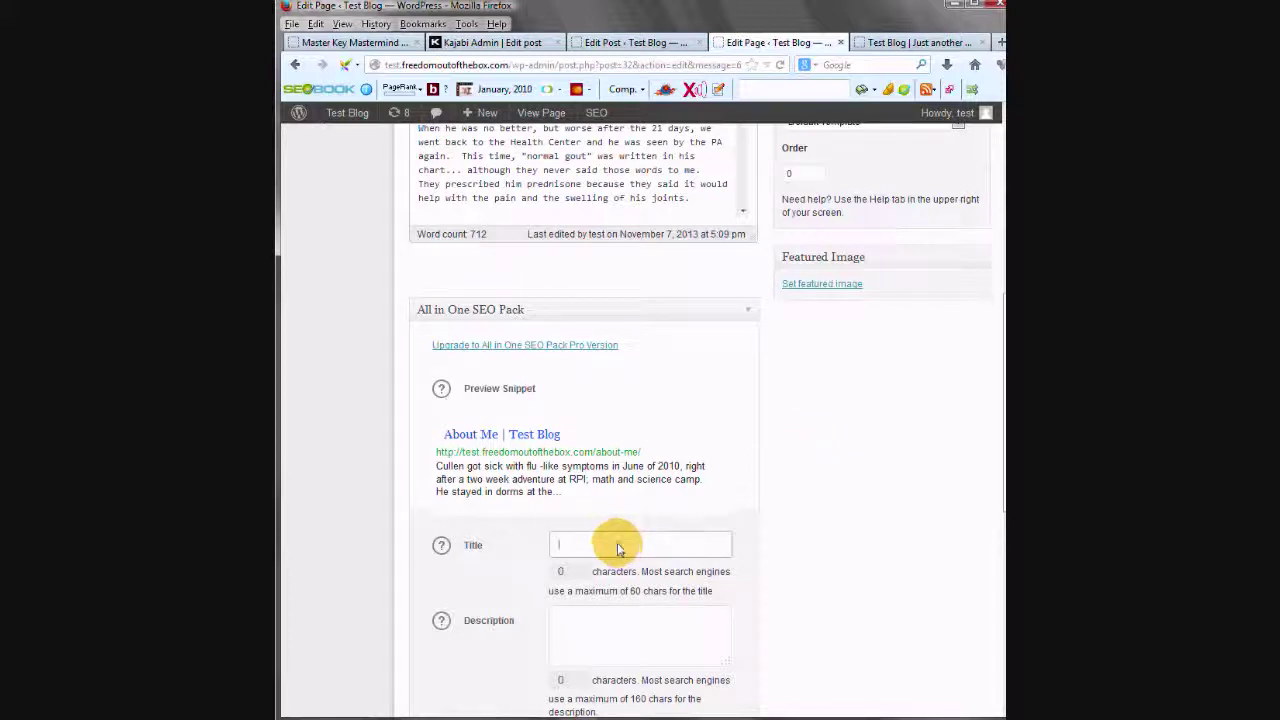
left_click(617, 546)
type("About Heather Plude")
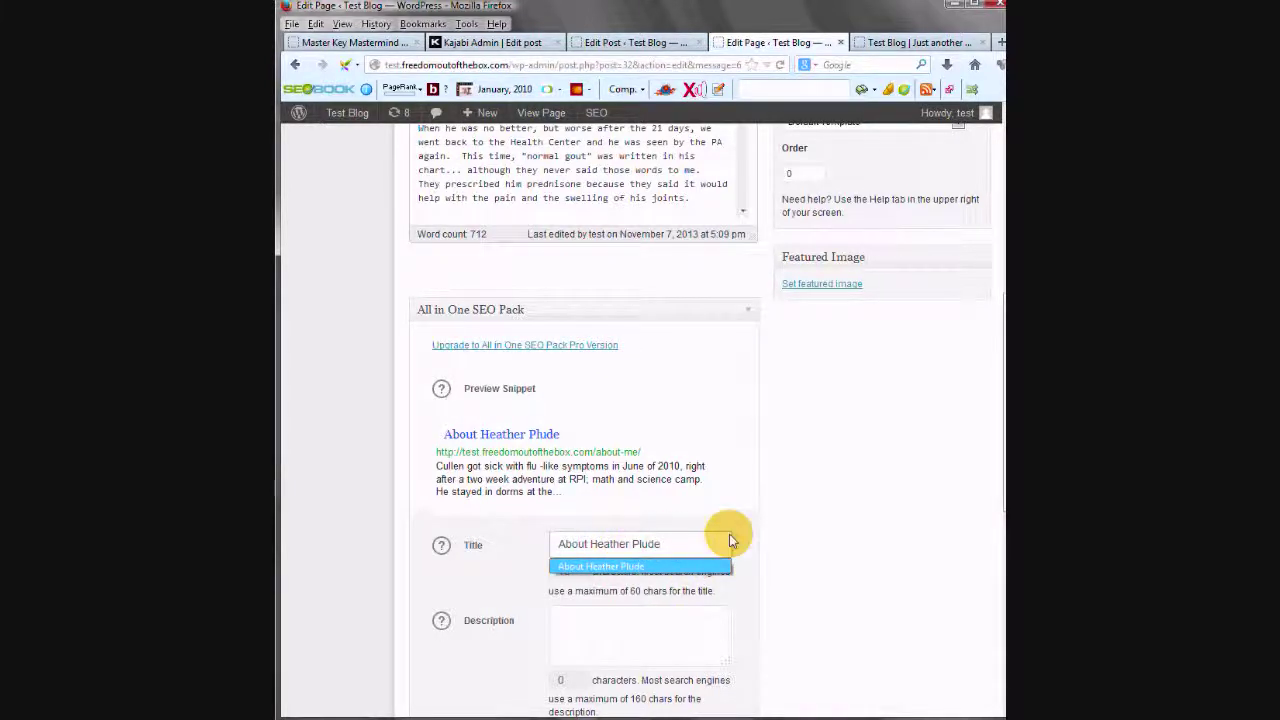
left_click(608, 543)
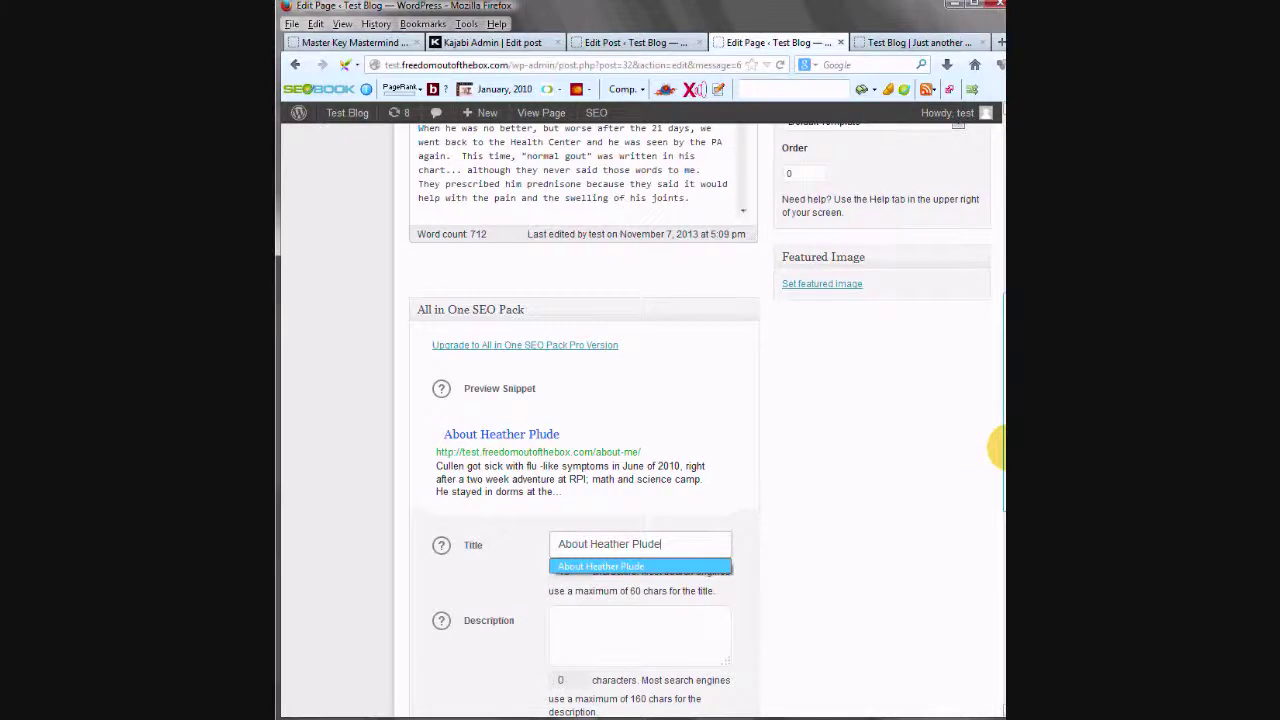
left_click_drag(998, 449, 986, 314)
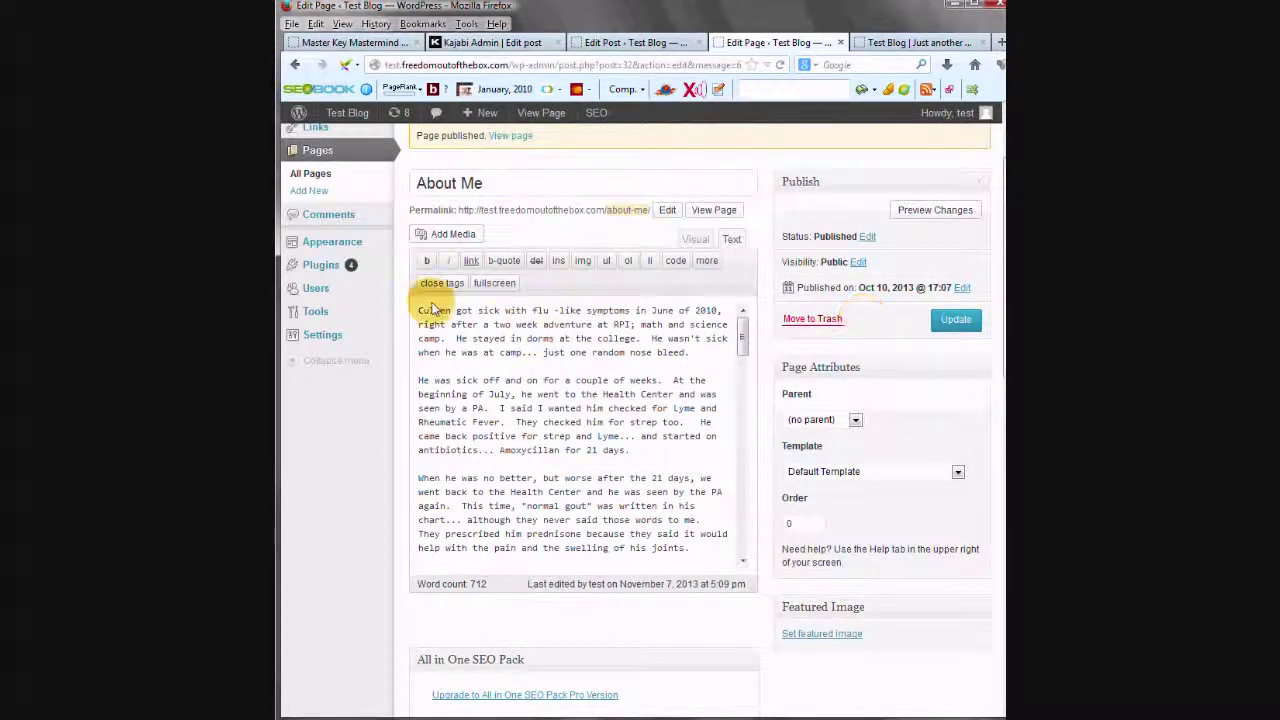
Step: Paste the page's opening sentences in as the All in One SEO description
left_click_drag(412, 311, 645, 342)
key("ctrl+c")
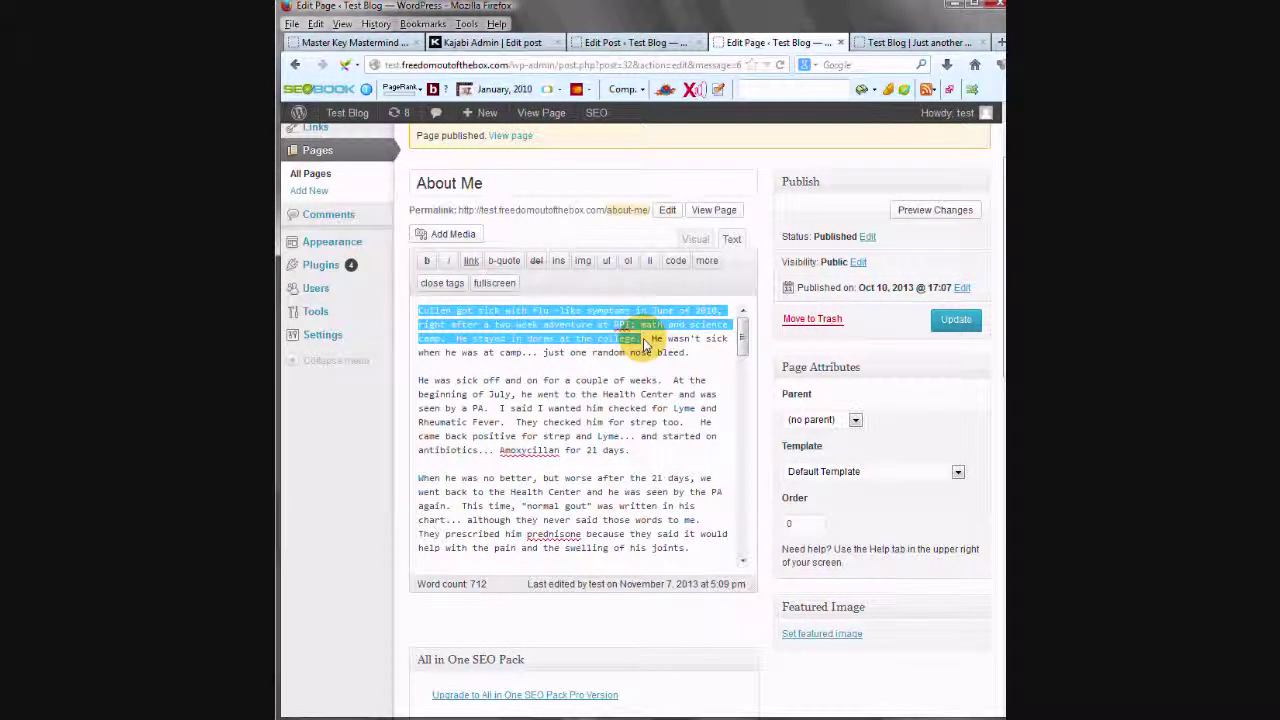
left_click_drag(999, 365, 1000, 540)
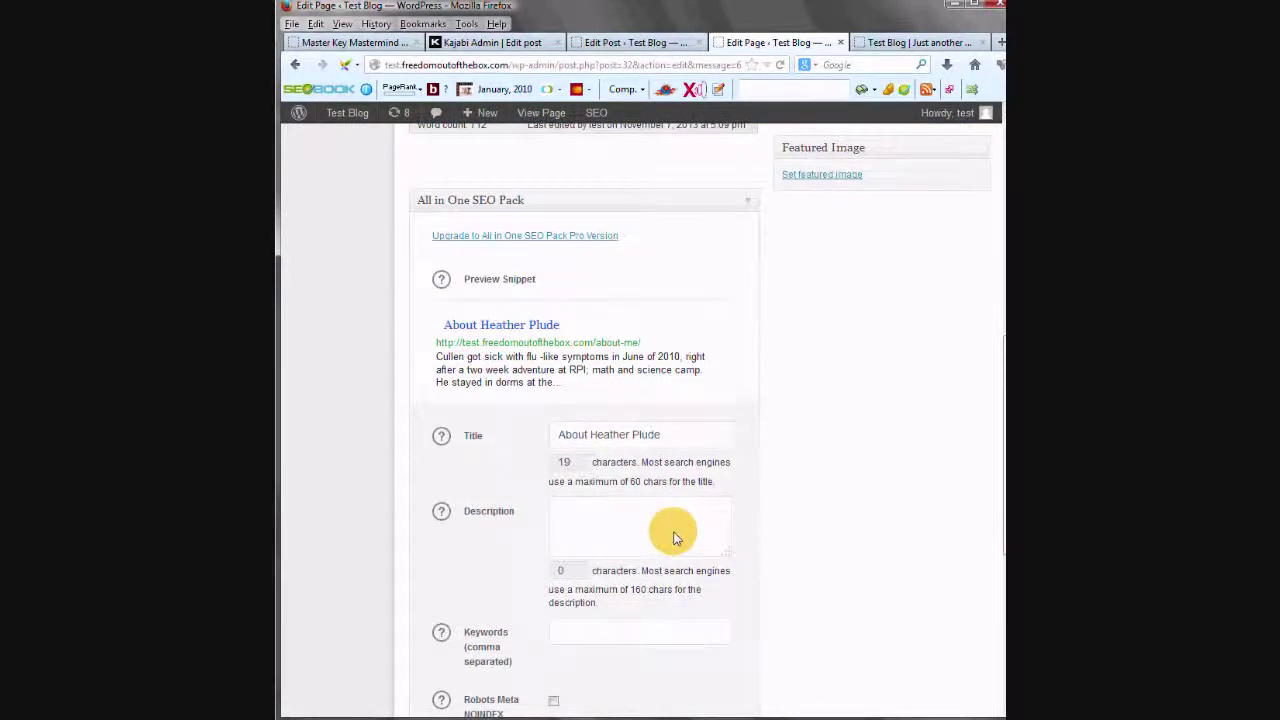
key("ctrl+v")
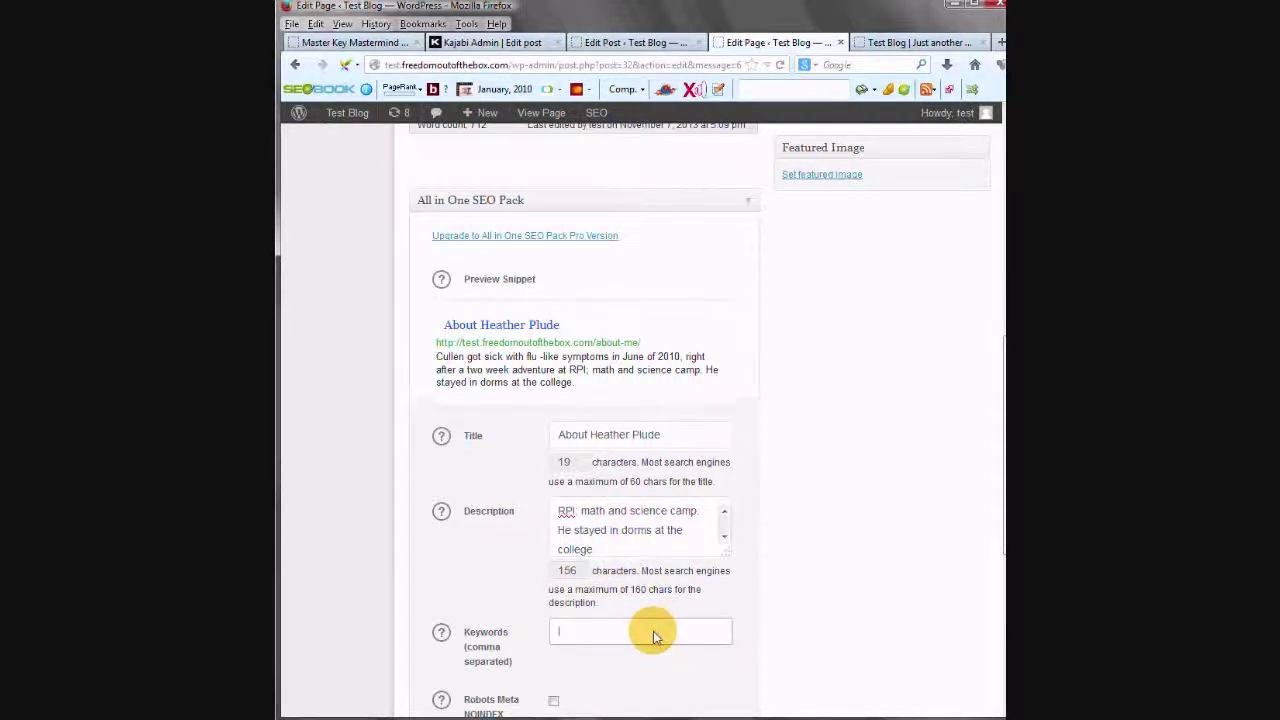
Step: Fill SEO keywords with mkmma, master key, inner peace, self-discovery, the world within, and copy them
type("mkmma, ")
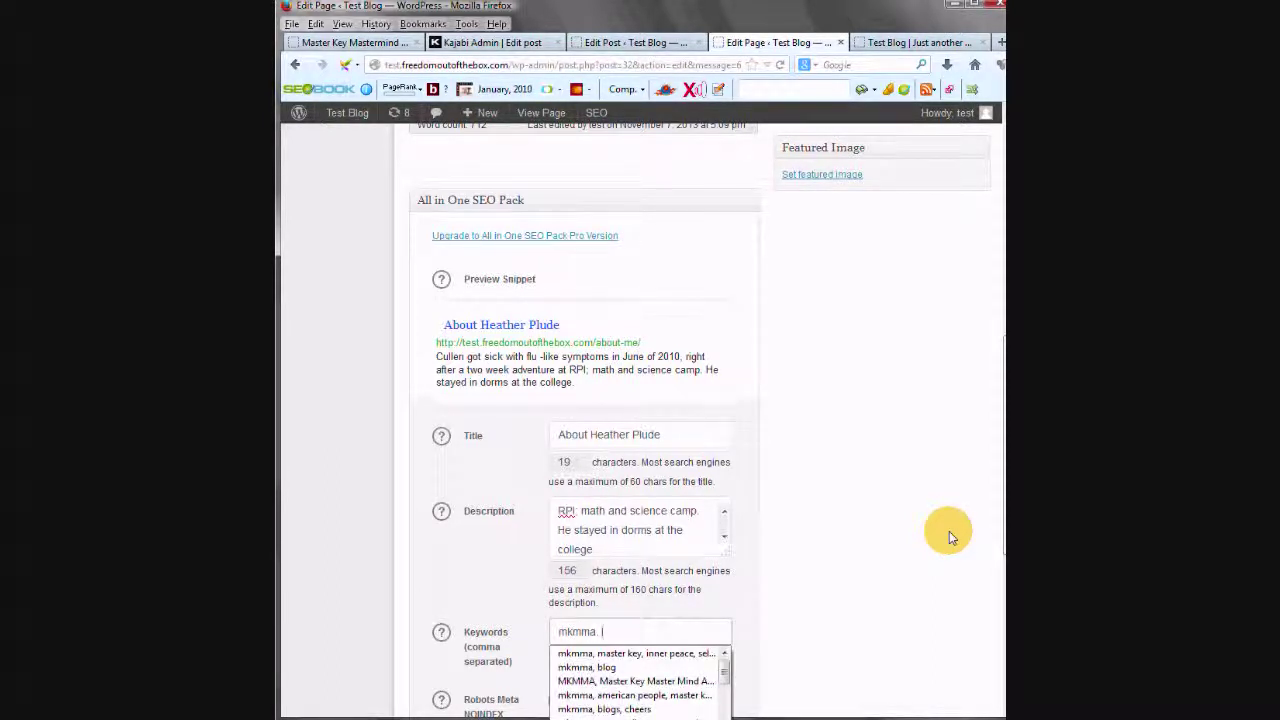
type("ma")
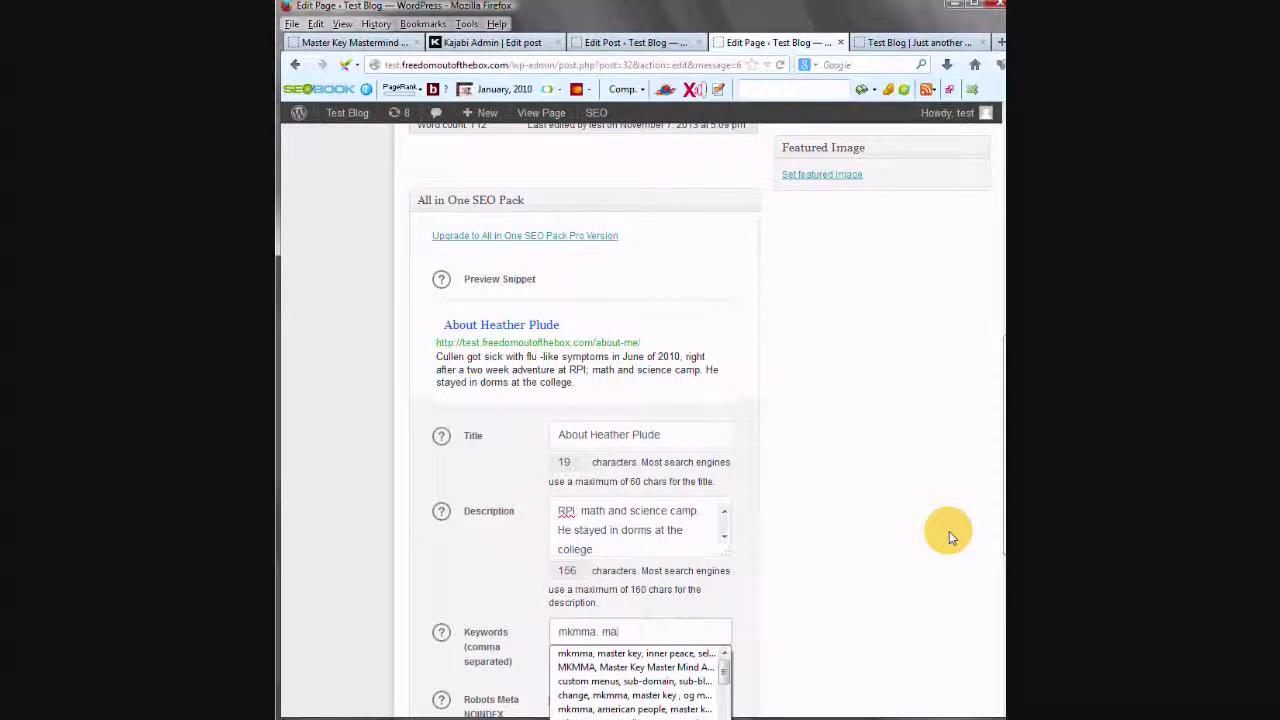
left_click(688, 655)
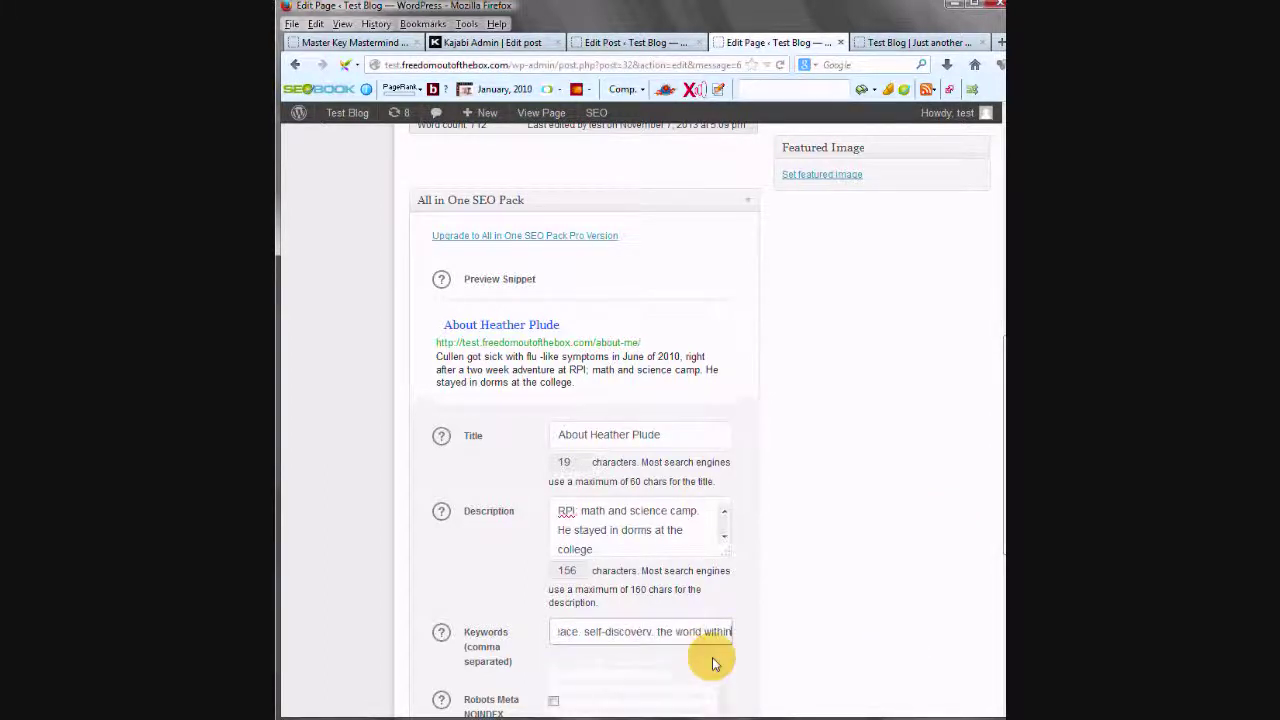
triple_click(727, 636)
key("ctrl+c")
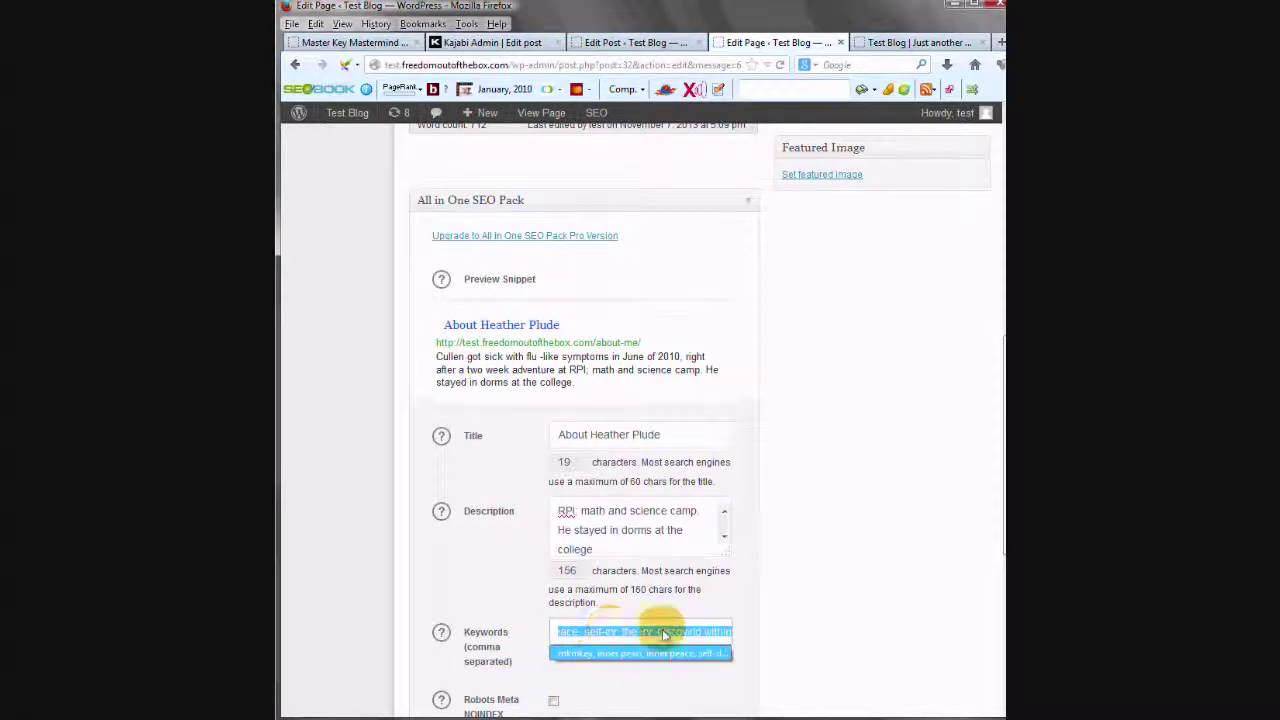
scroll(991, 514, "up", 8)
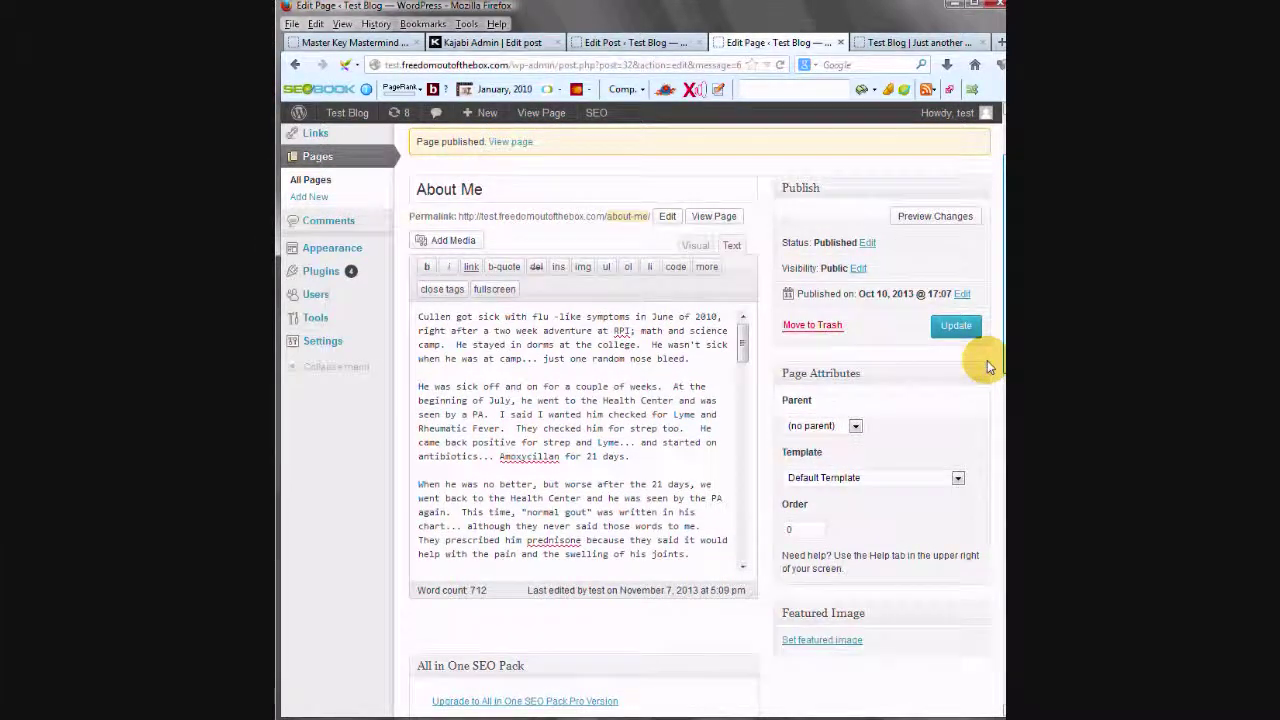
scroll(993, 430, "down", 3)
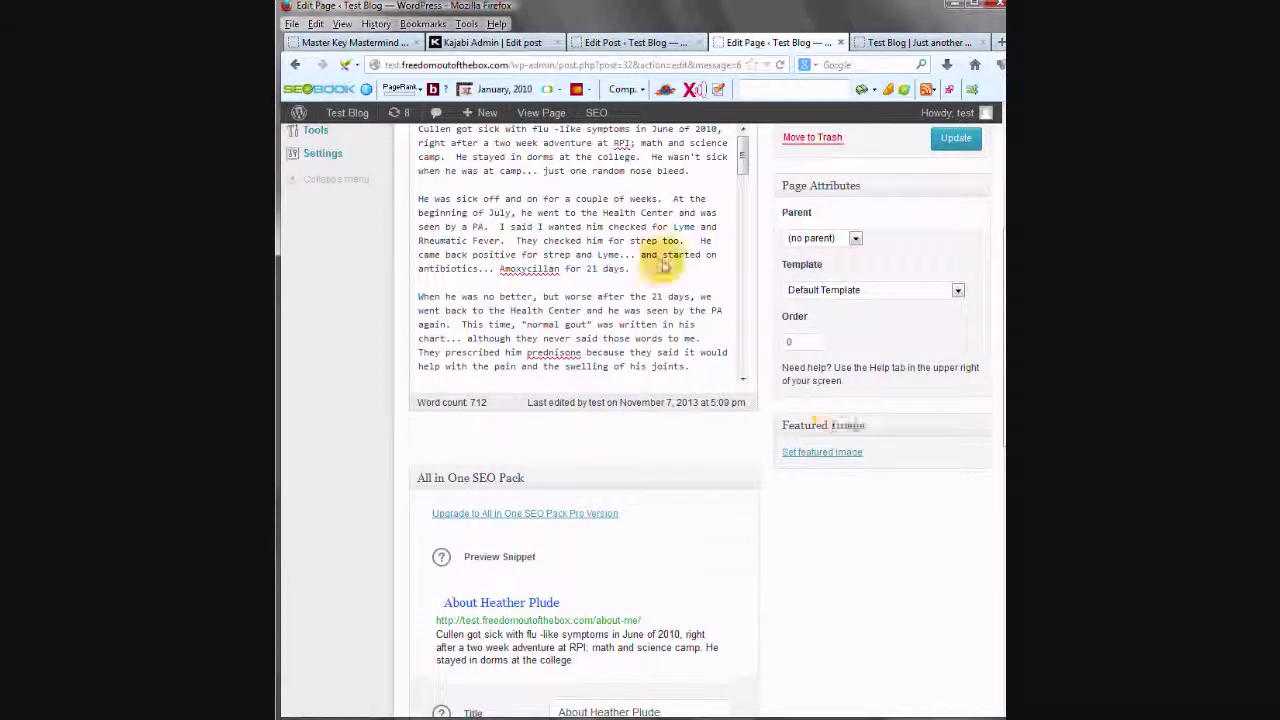
left_click(634, 42)
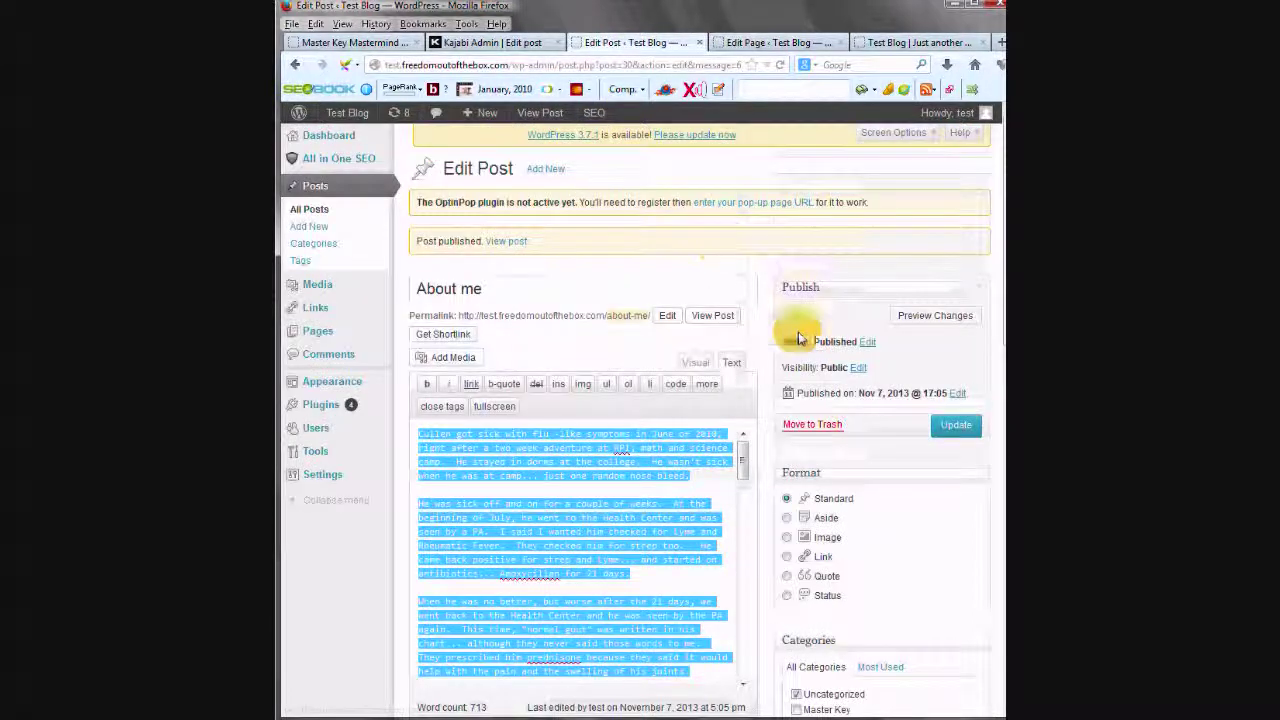
Step: Add mkmma, master key, inner peace, self-discovery, the world within as About me post tags
left_click_drag(997, 290, 991, 416)
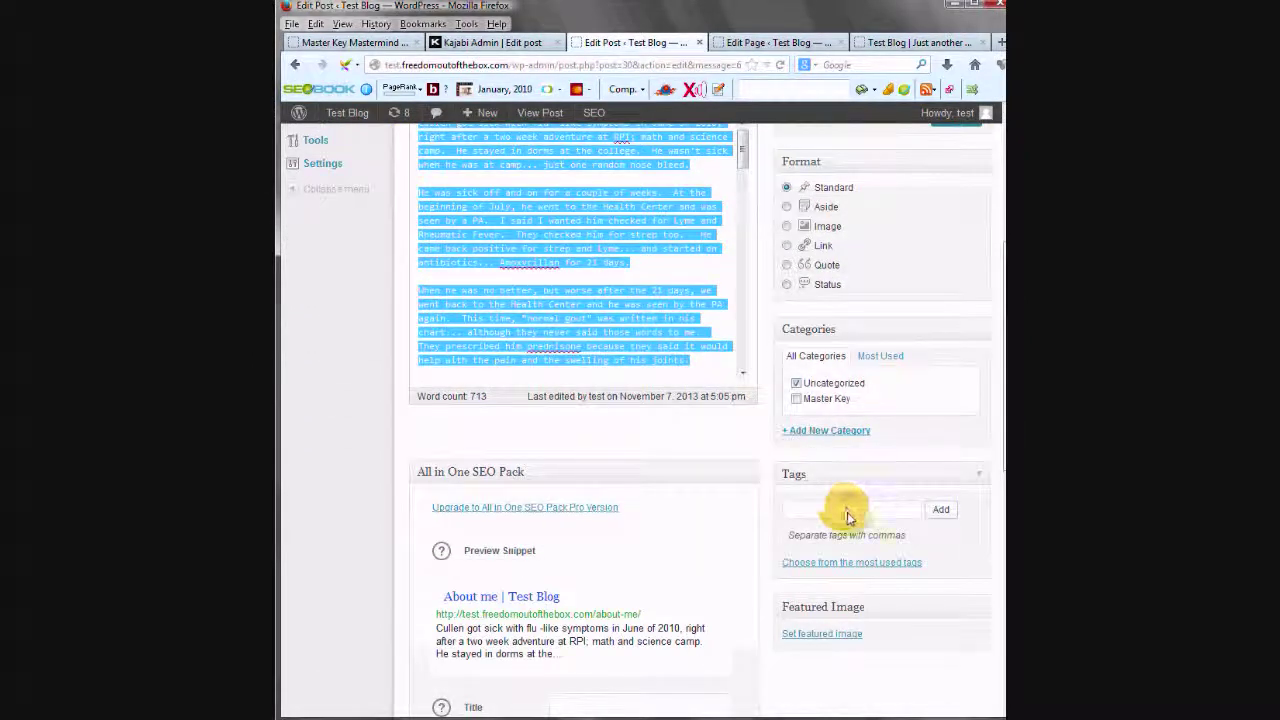
left_click(880, 508)
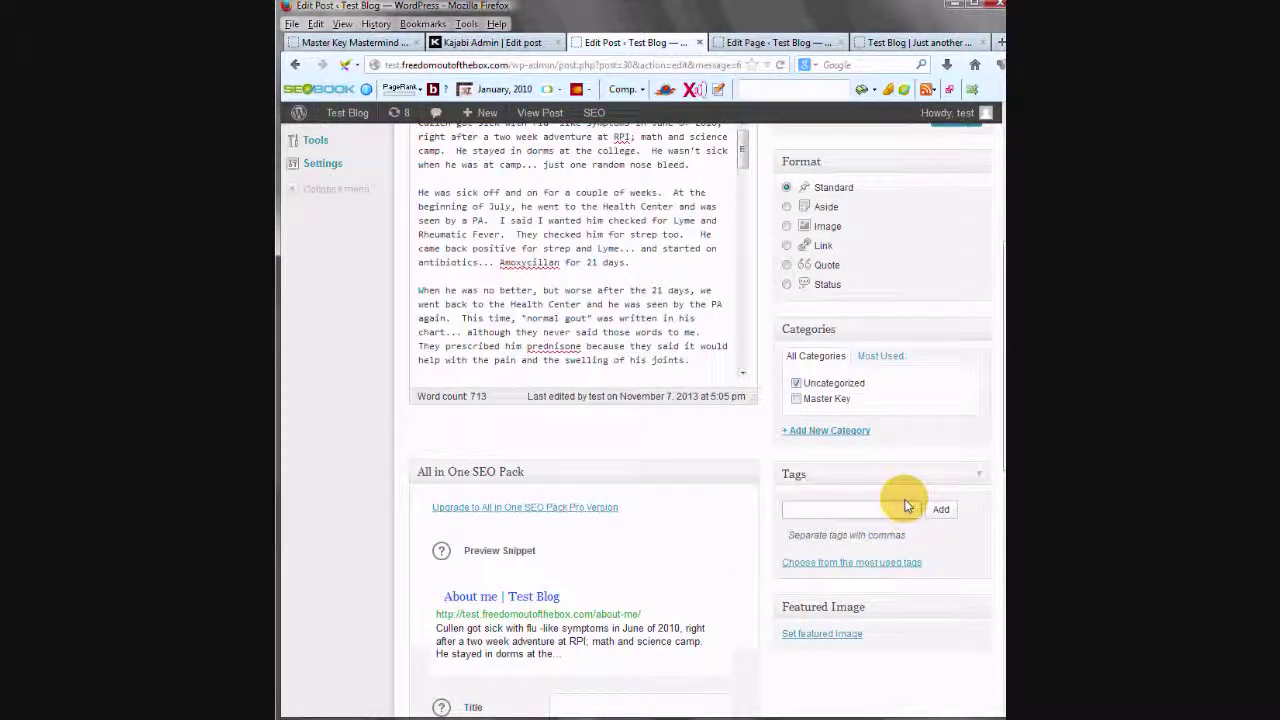
key("ctrl+v")
left_click(941, 509)
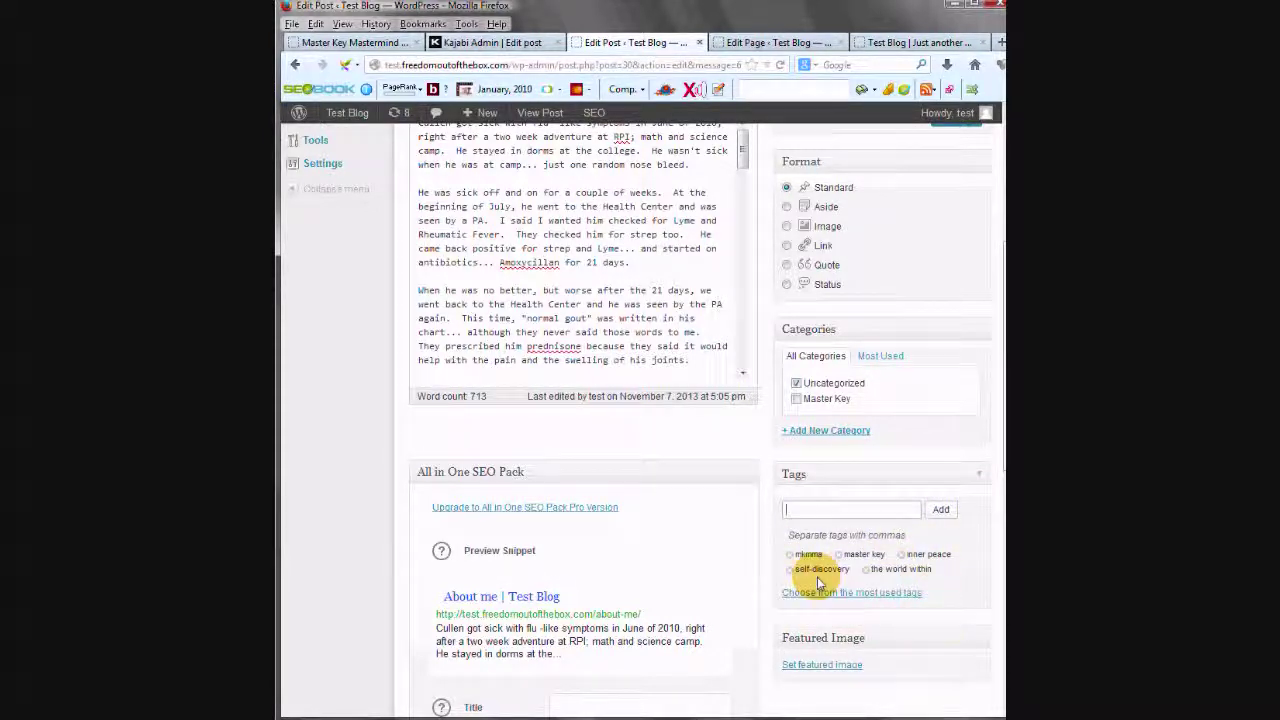
left_click_drag(994, 457, 986, 337)
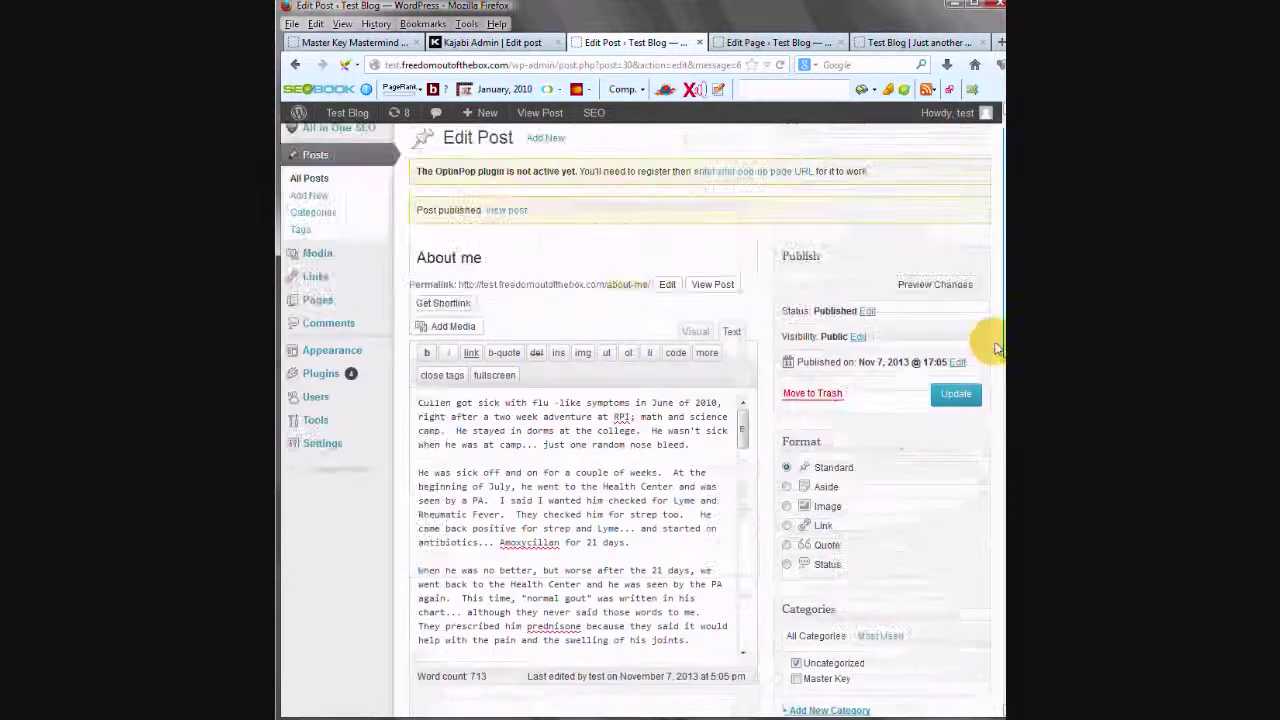
left_click(772, 42)
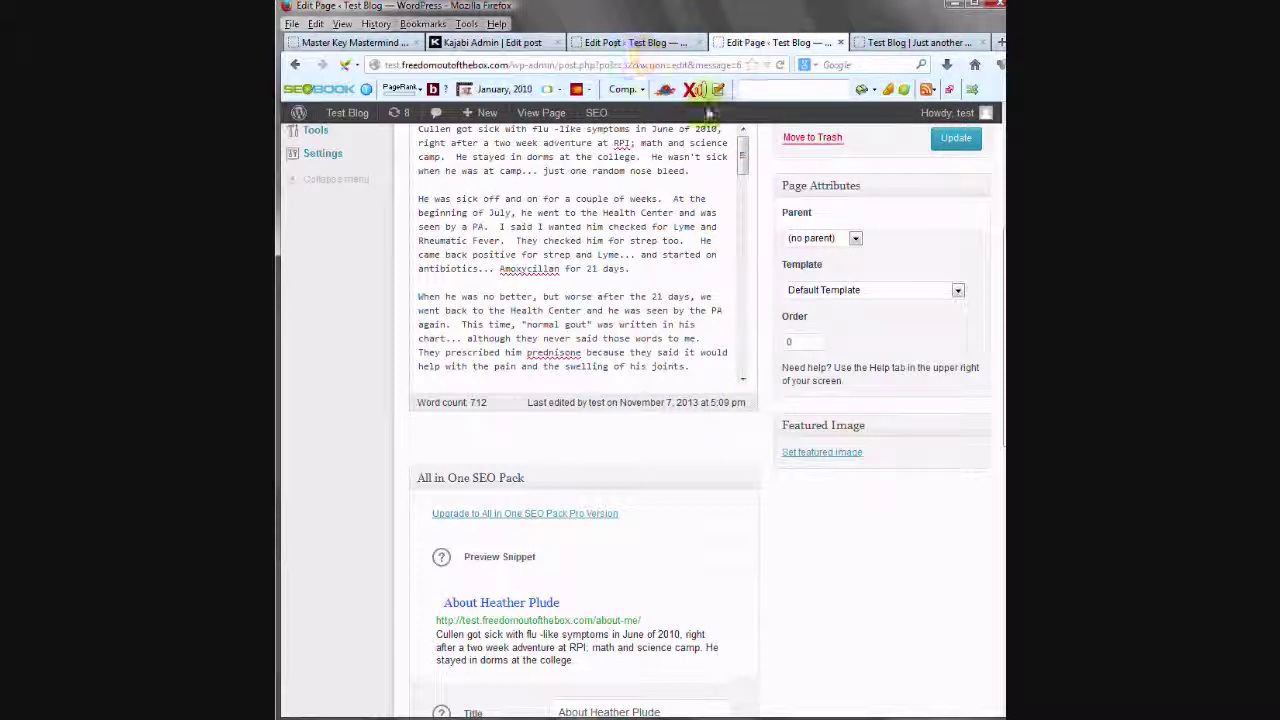
scroll(1001, 210, "up", 3)
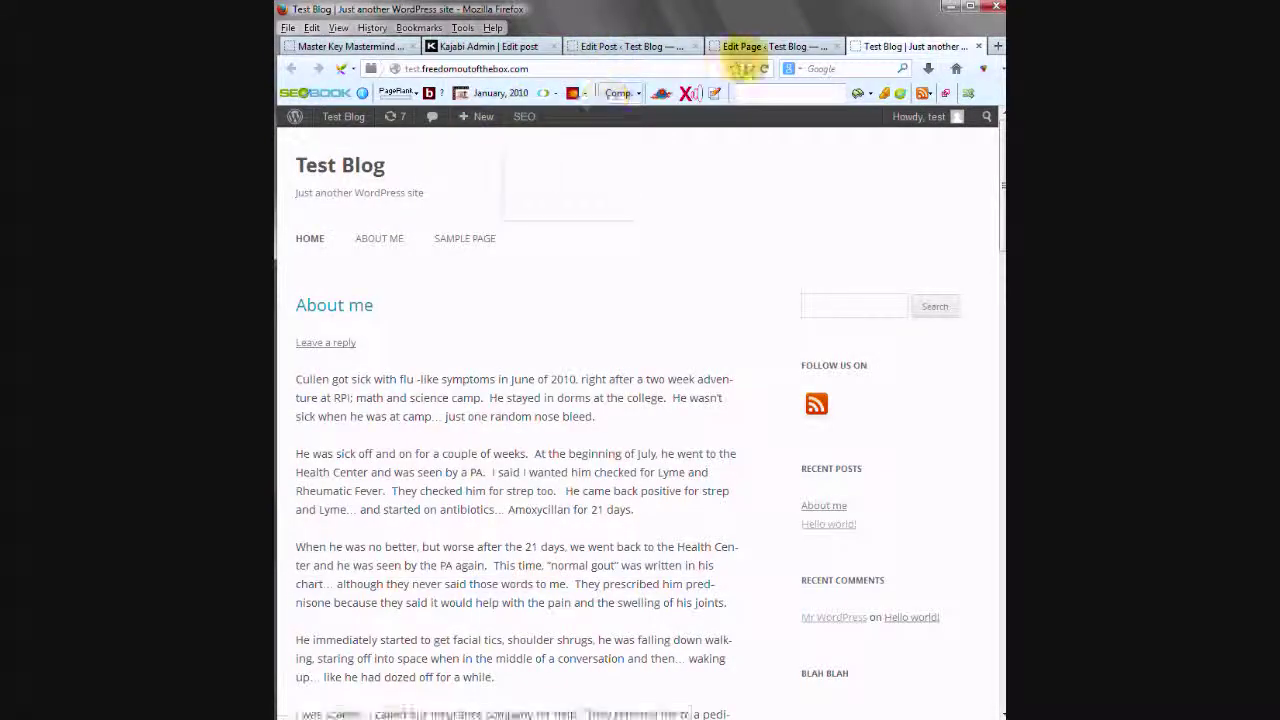
left_click(757, 47)
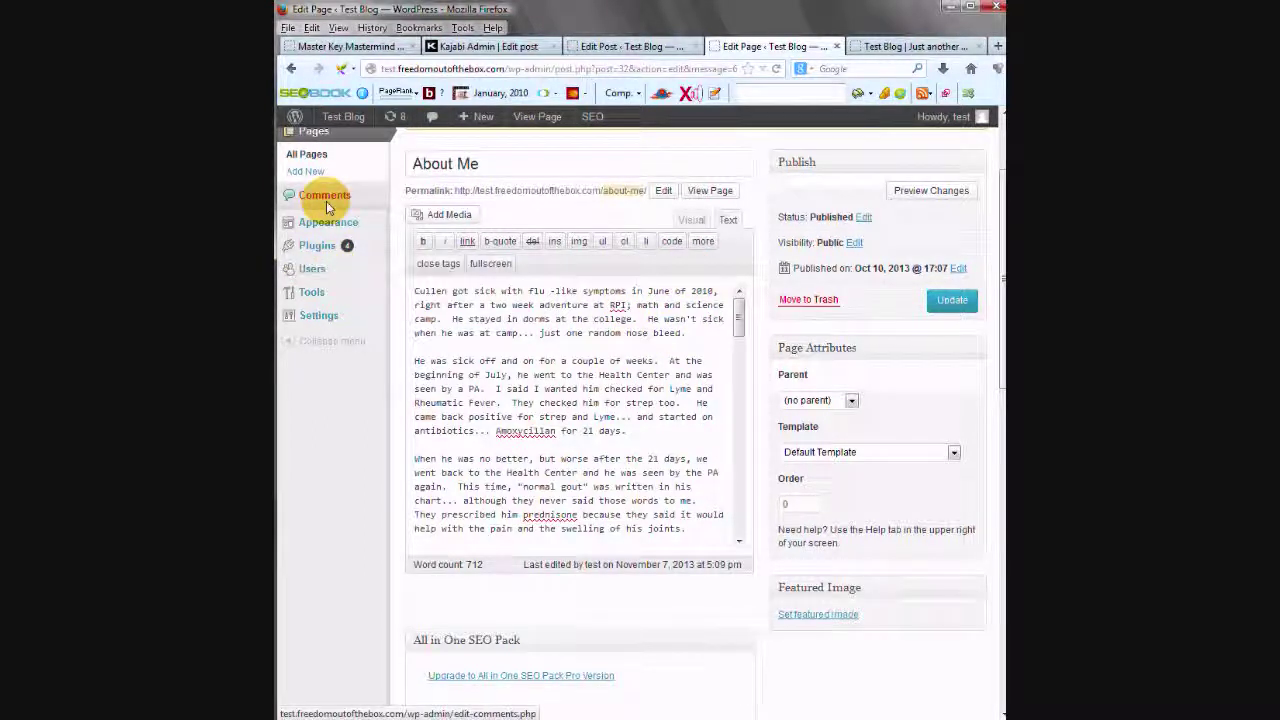
Step: In All Posts, select only the About me post for trashing, leaving Hello world unticked
scroll(1000, 190, "up", 1)
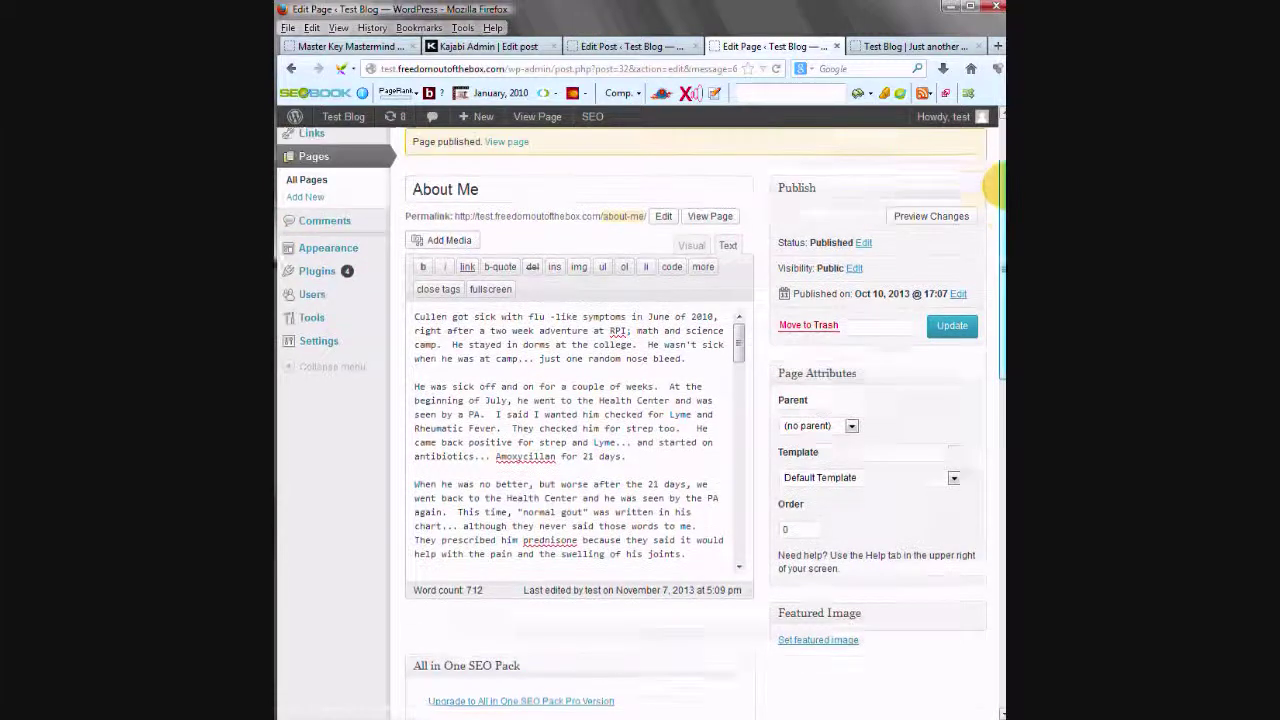
scroll(1000, 185, "up", 3)
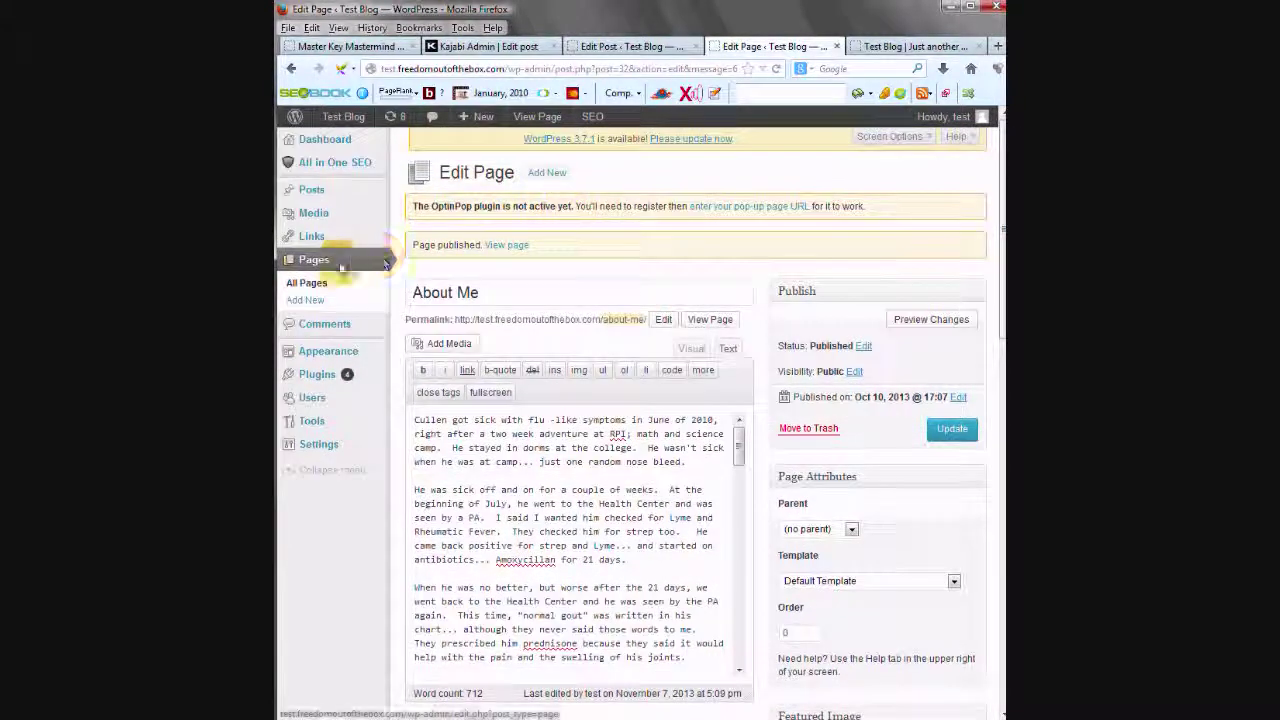
mouse_move(311, 189)
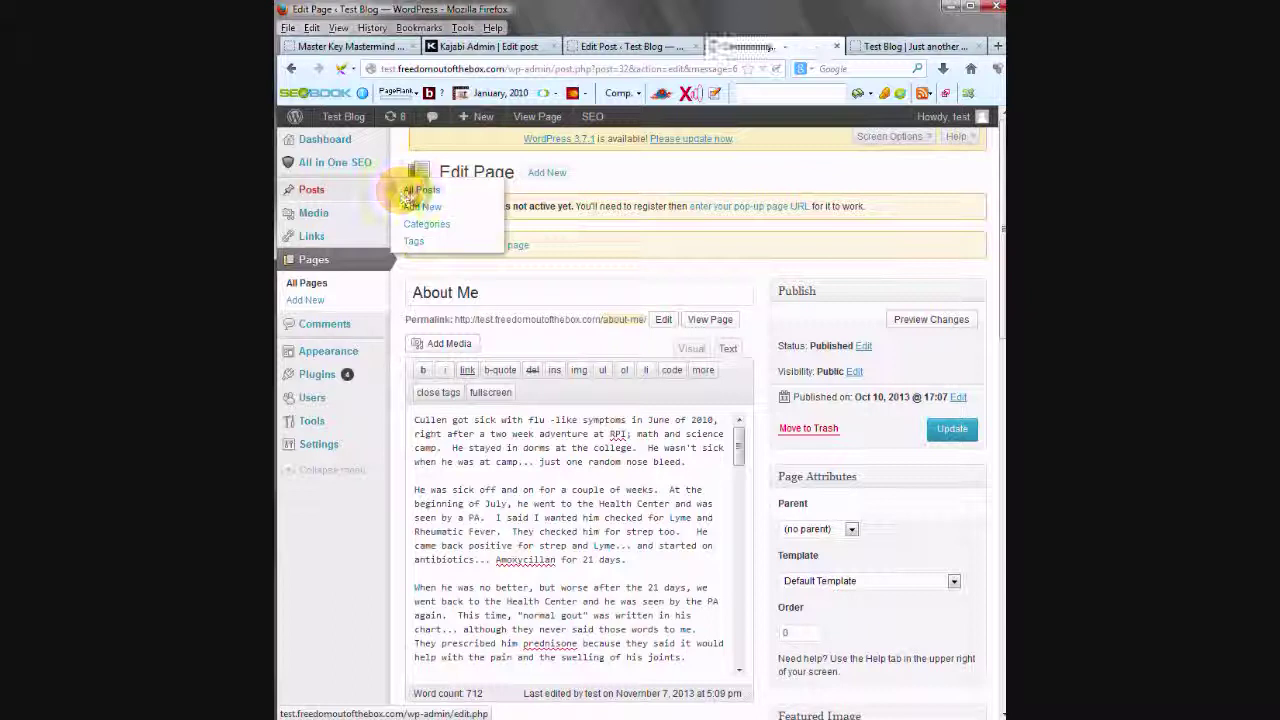
left_click(410, 192)
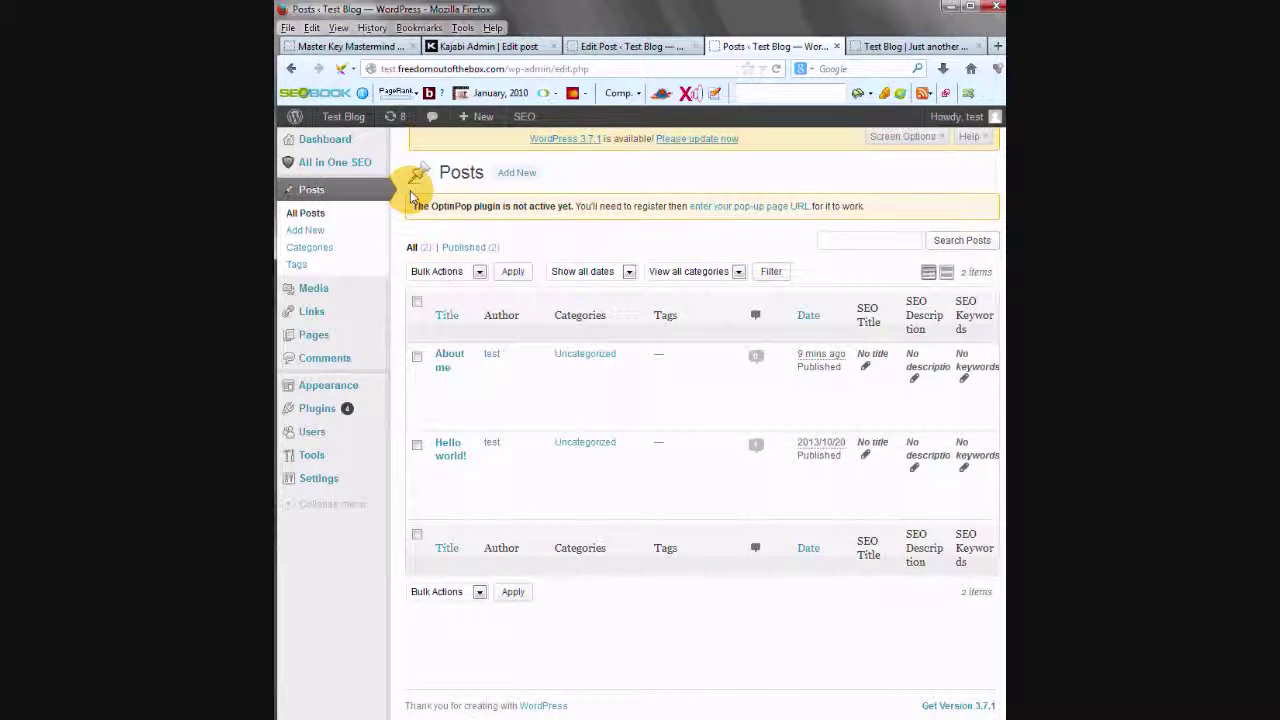
mouse_move(420, 366)
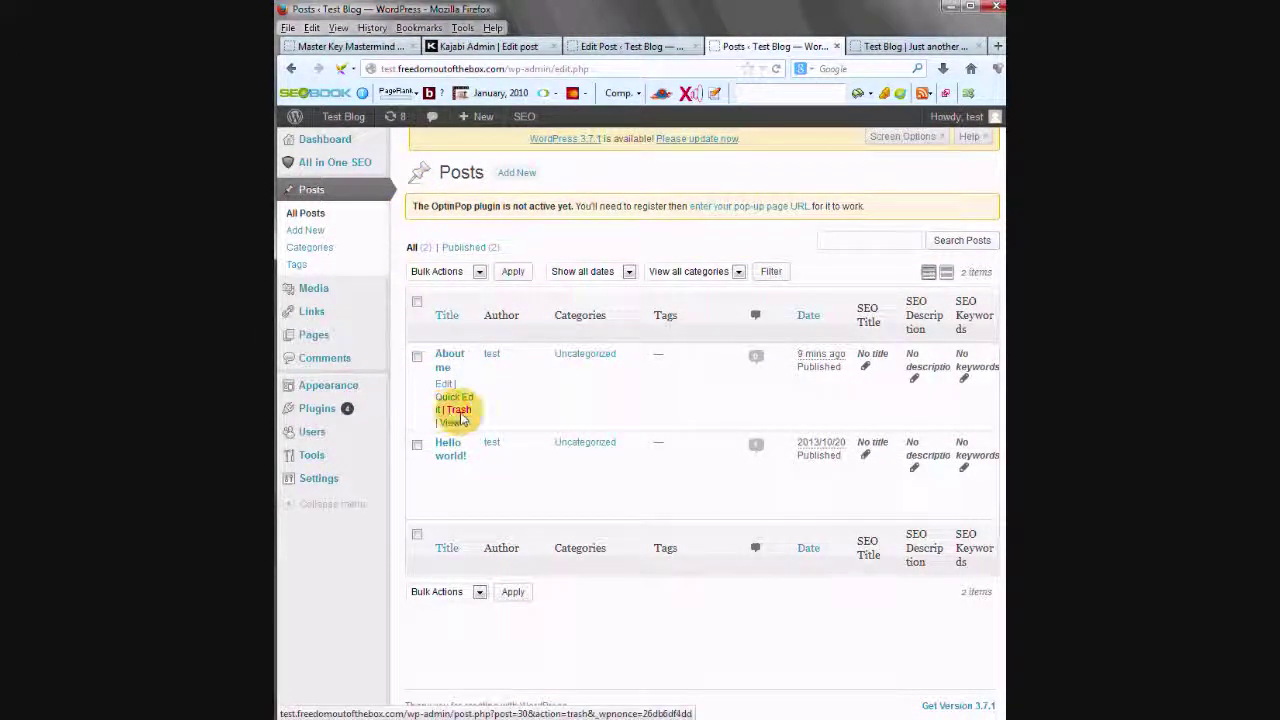
left_click(417, 358)
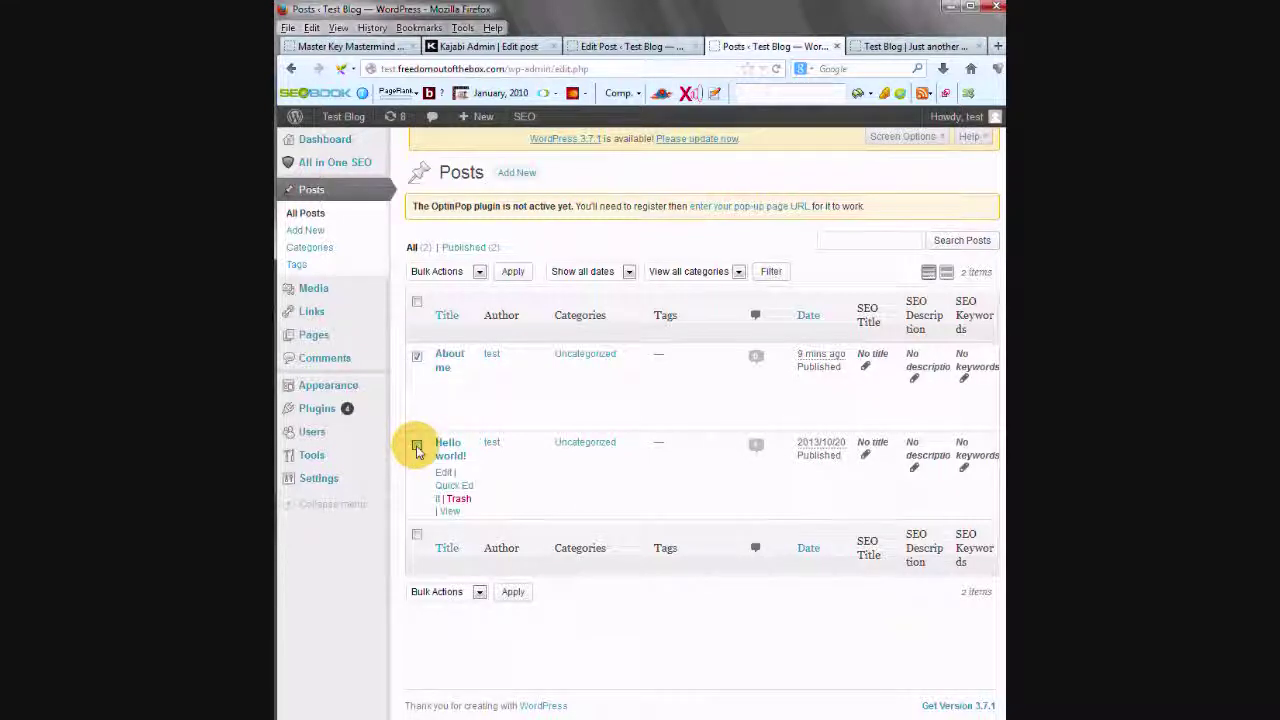
left_click(417, 447)
left_click(425, 271)
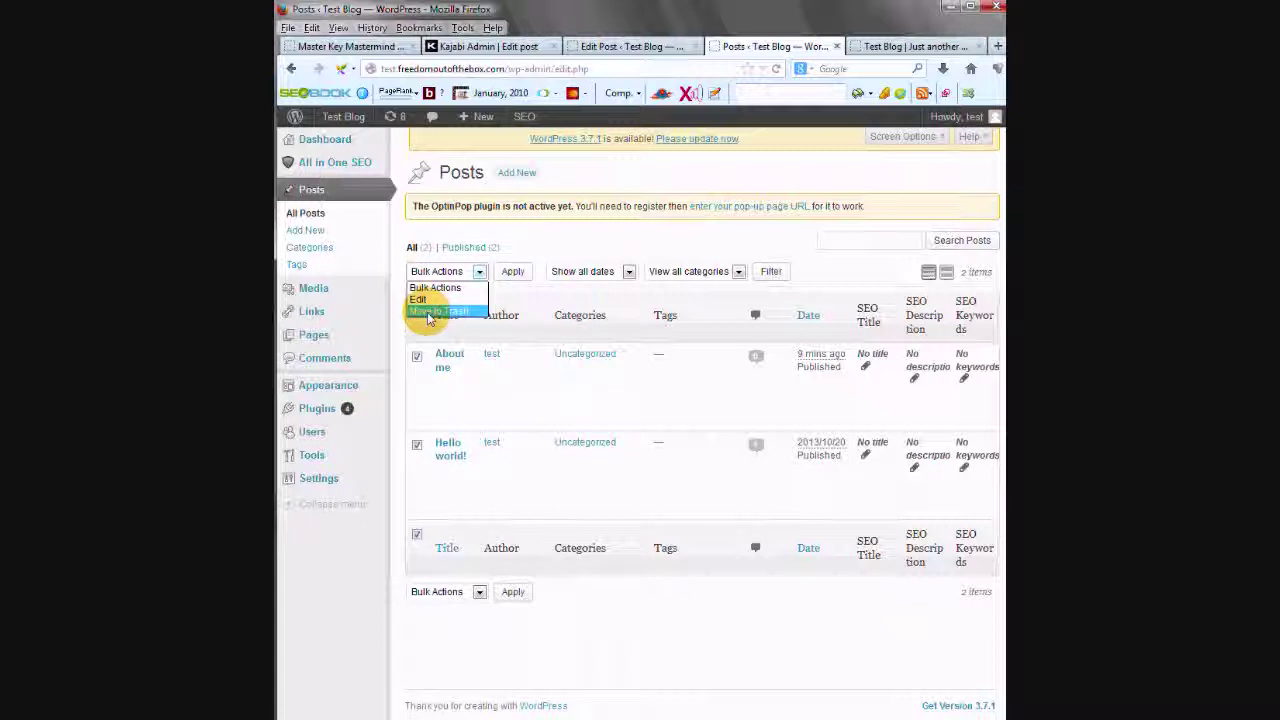
left_click(418, 443)
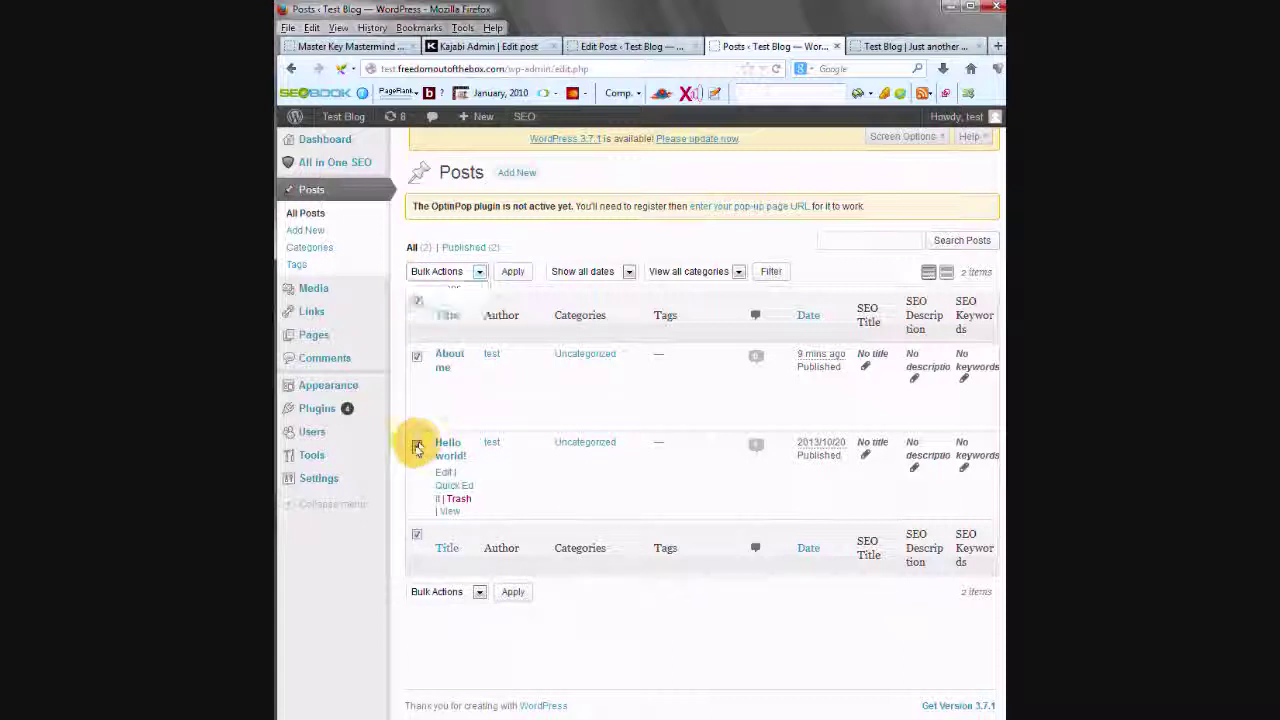
left_click(417, 443)
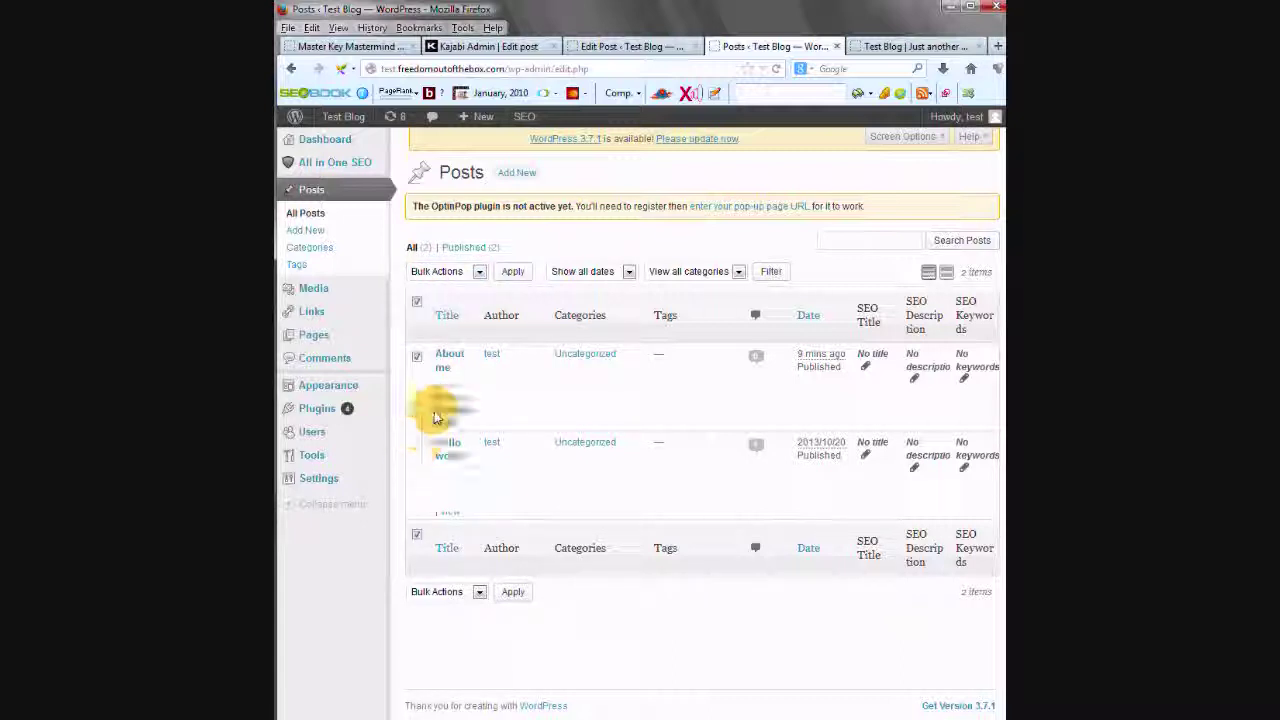